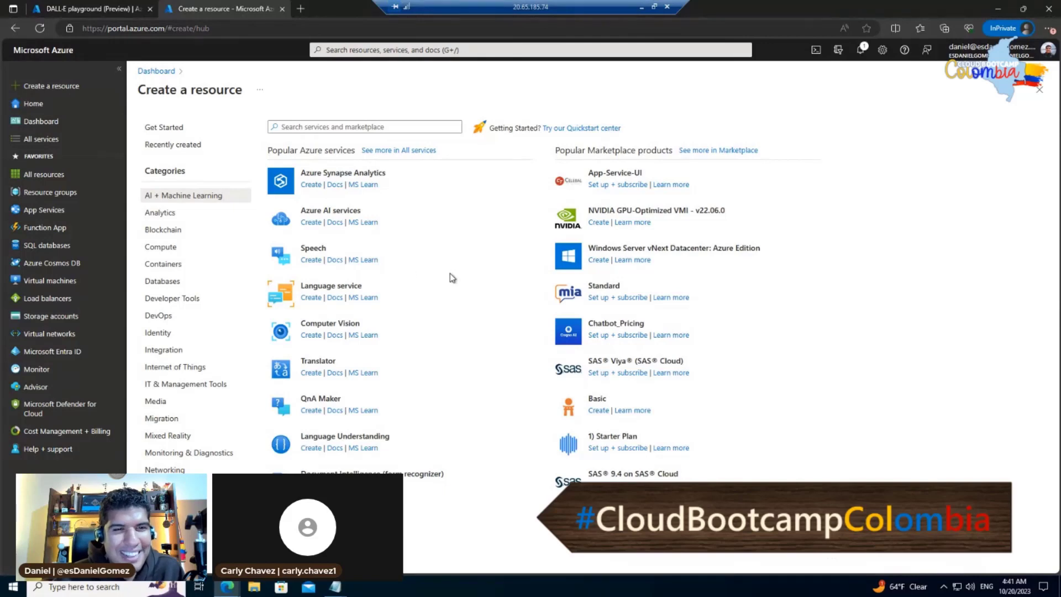
Enlarge the portal page, look through the popular Azure services and open the full list of services
key("ctrl+plus")
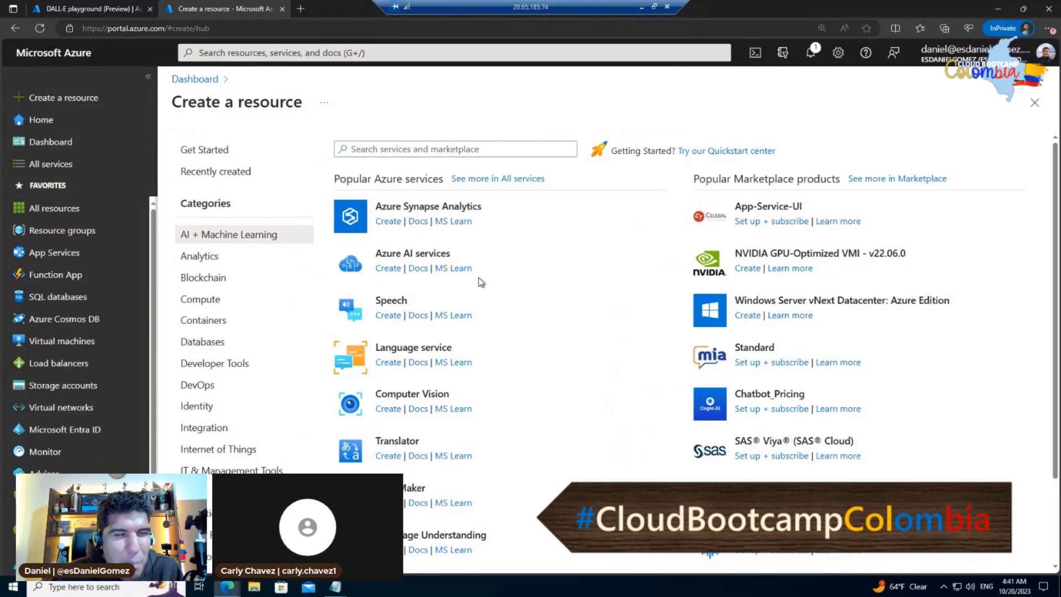
key("ctrl+plus")
key("ctrl+plus")
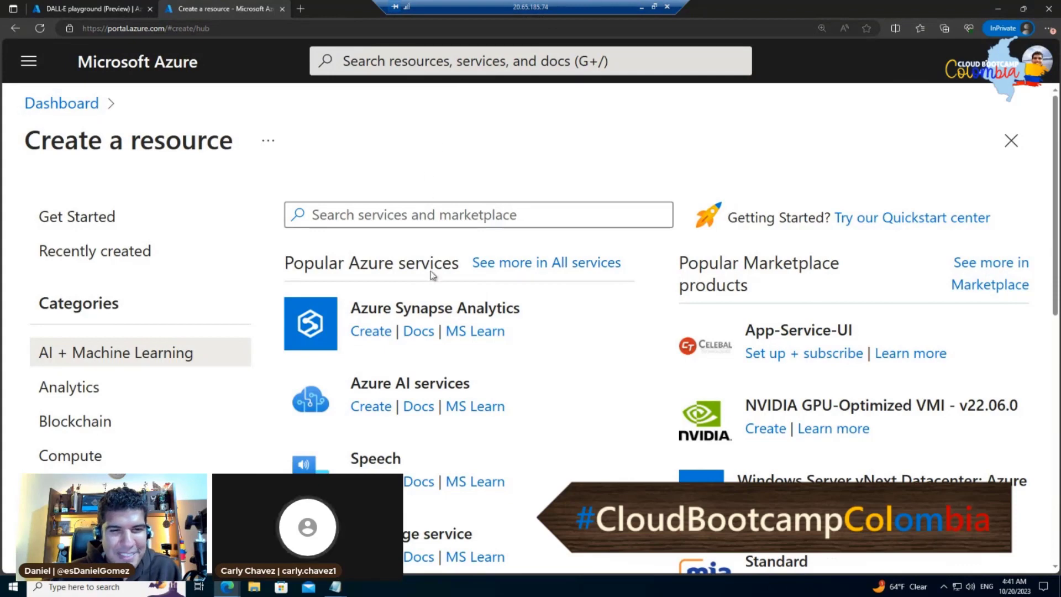
left_click(514, 264)
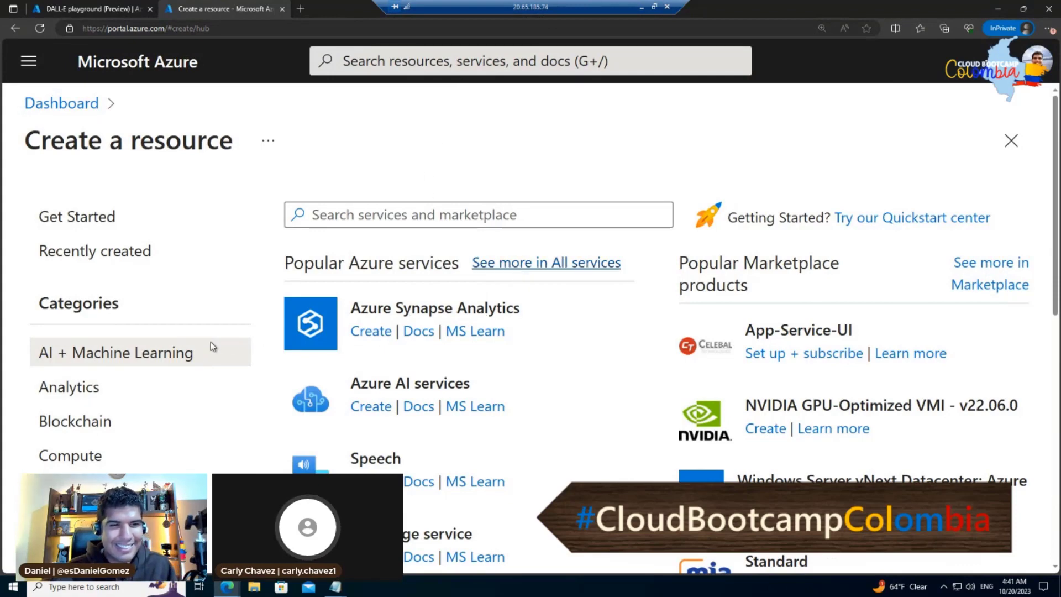
scroll(213, 346, "down", 4)
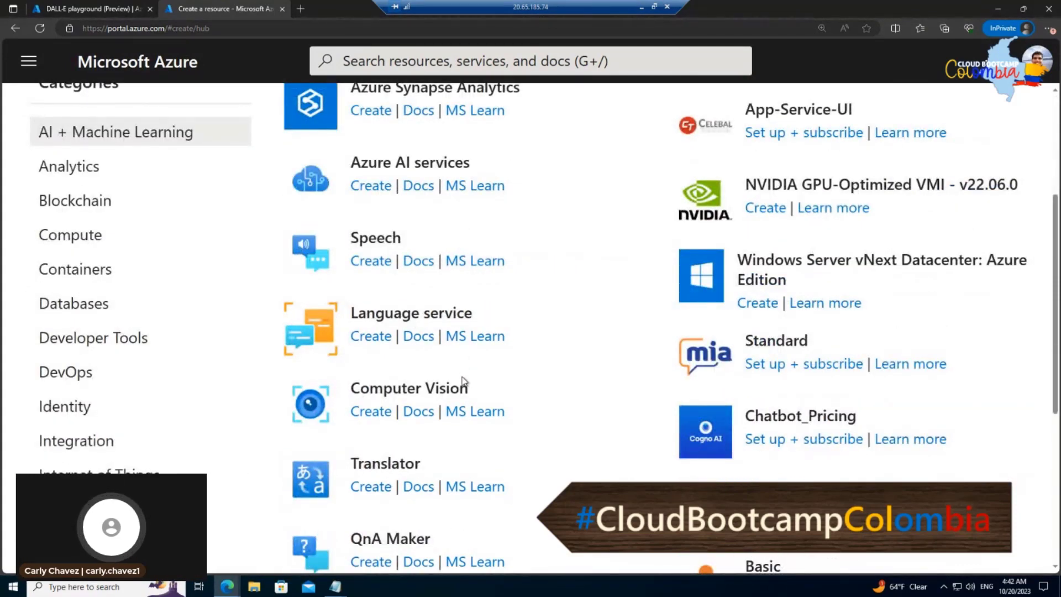
scroll(463, 381, "down", 6)
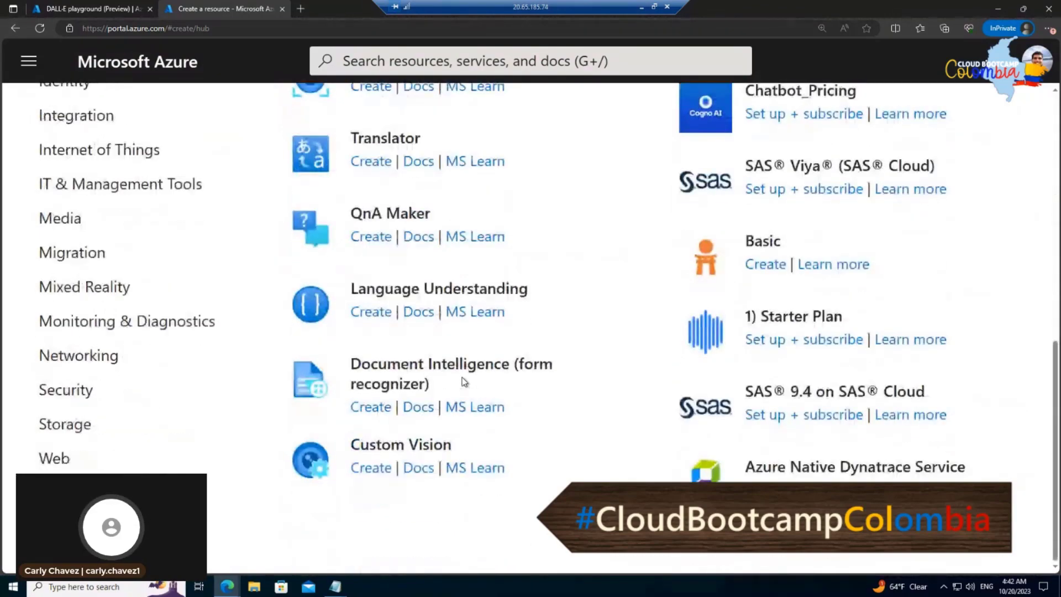
scroll(463, 381, "up", 7)
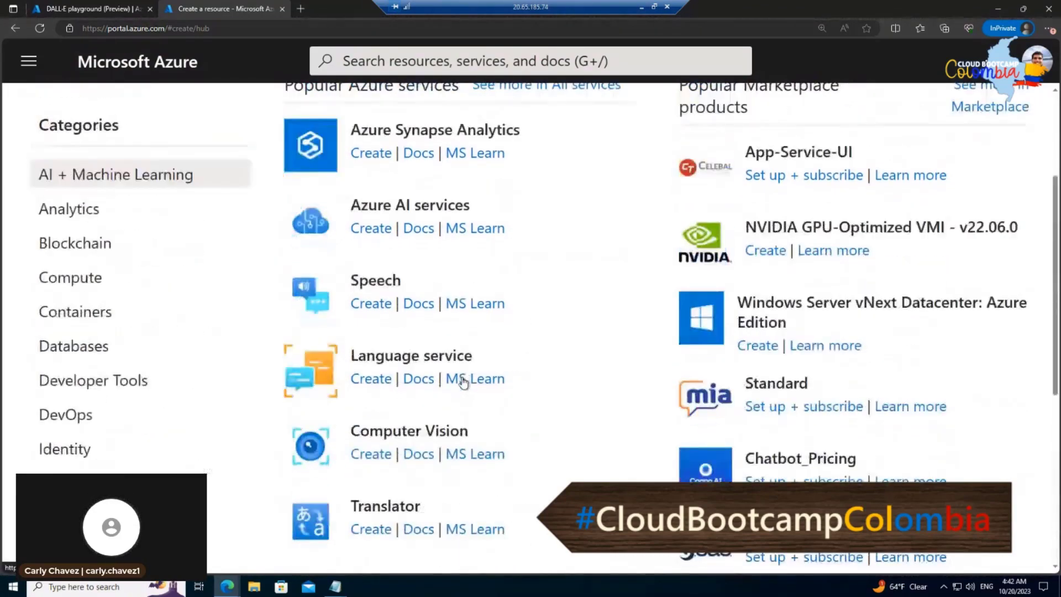
scroll(463, 382, "up", 3)
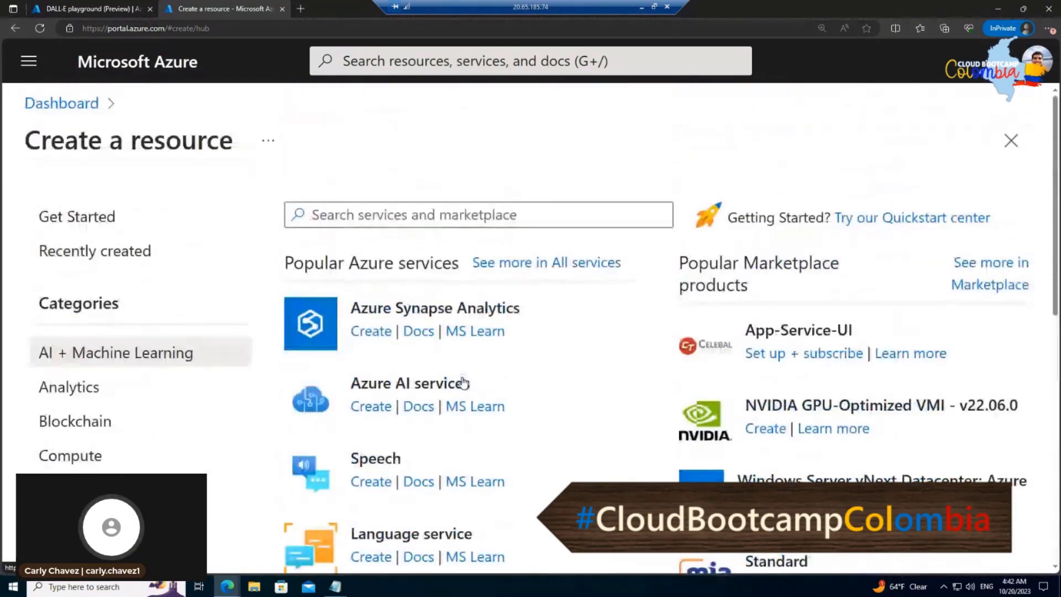
left_click(539, 264)
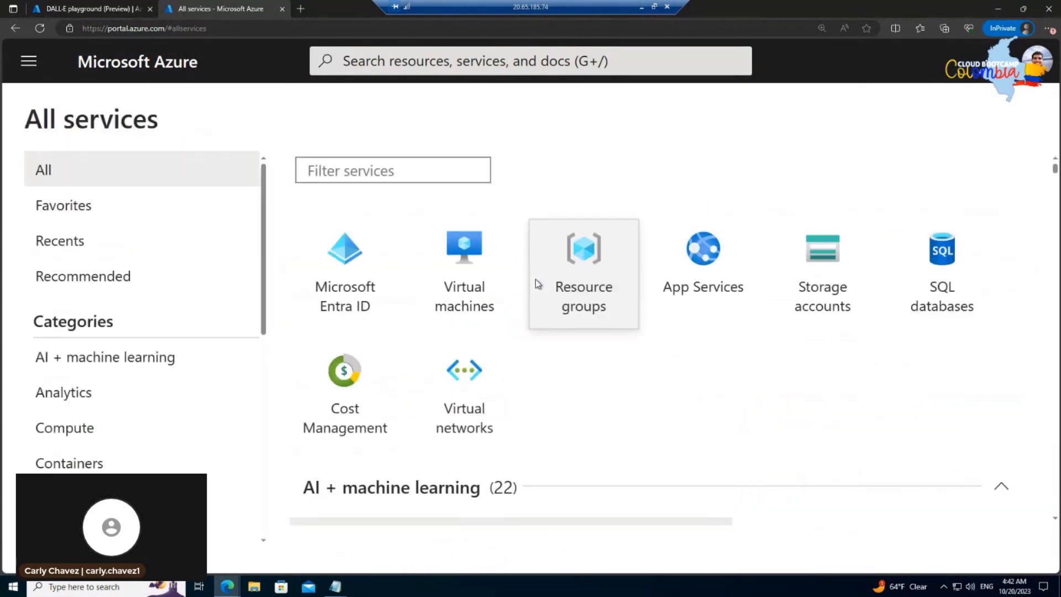
Open Azure OpenAI from the AI + machine learning services and start creating a new resource
scroll(630, 317, "down", 5)
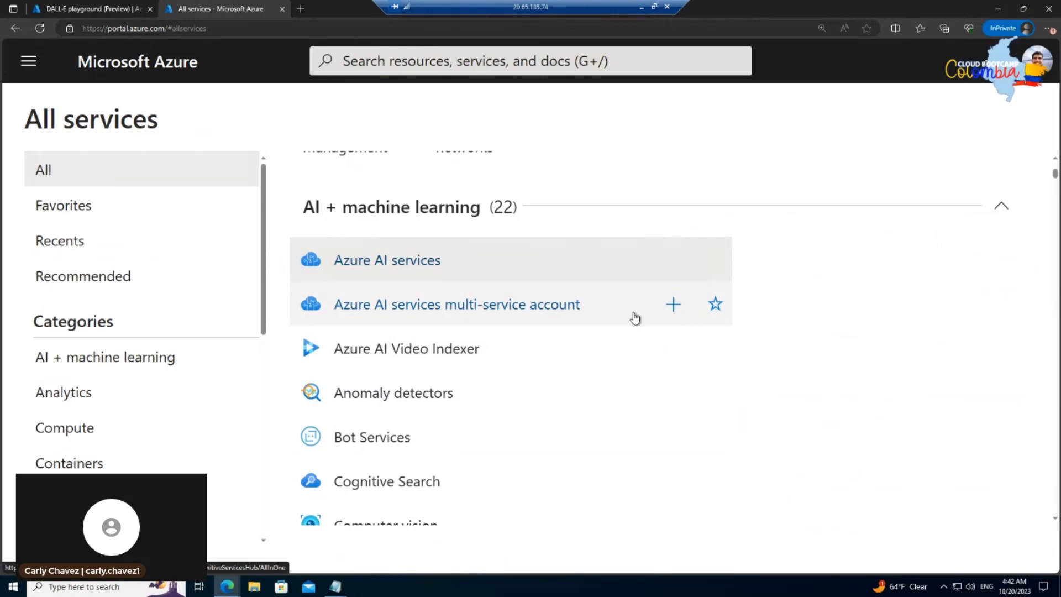
scroll(634, 318, "down", 5)
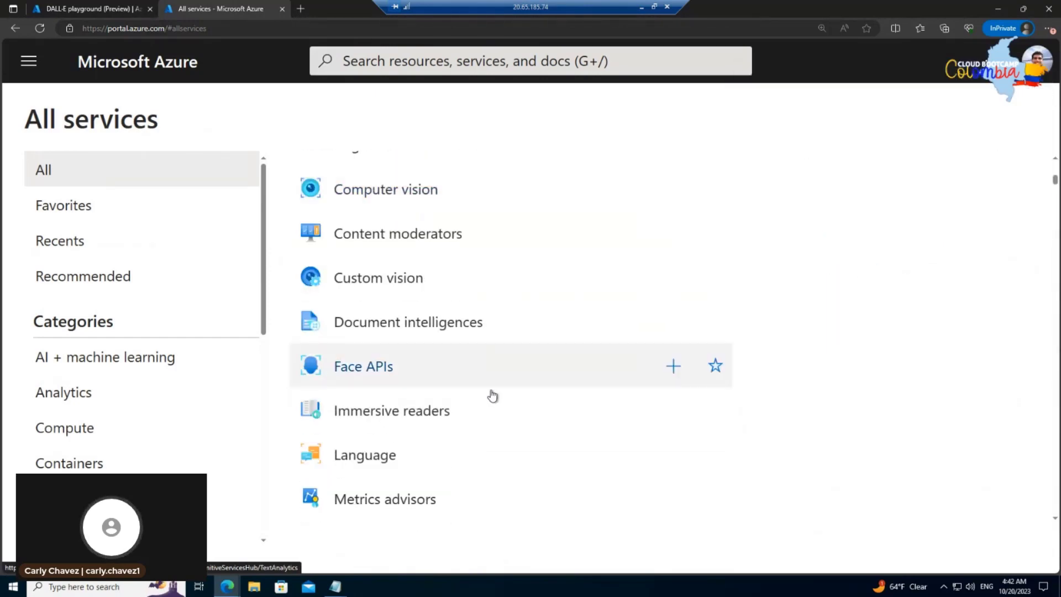
scroll(493, 396, "down", 3)
mouse_move(379, 374)
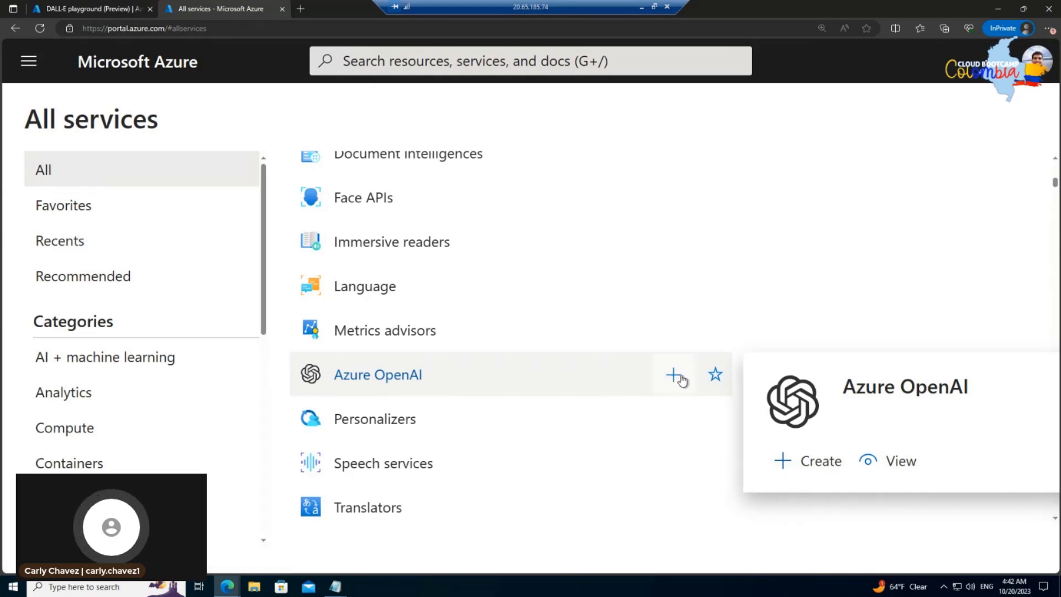
left_click(418, 385)
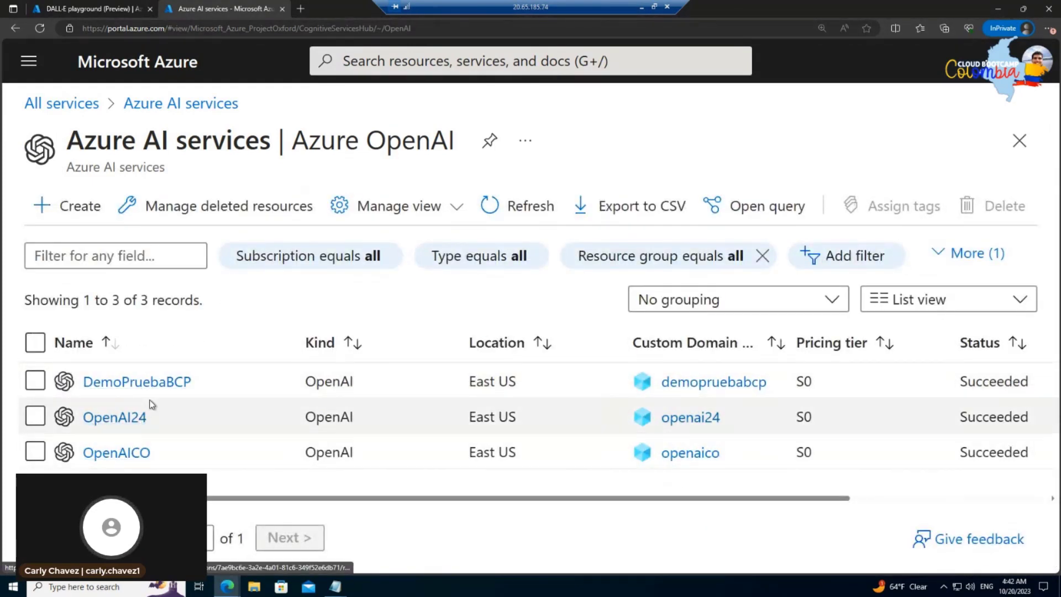
left_click(79, 220)
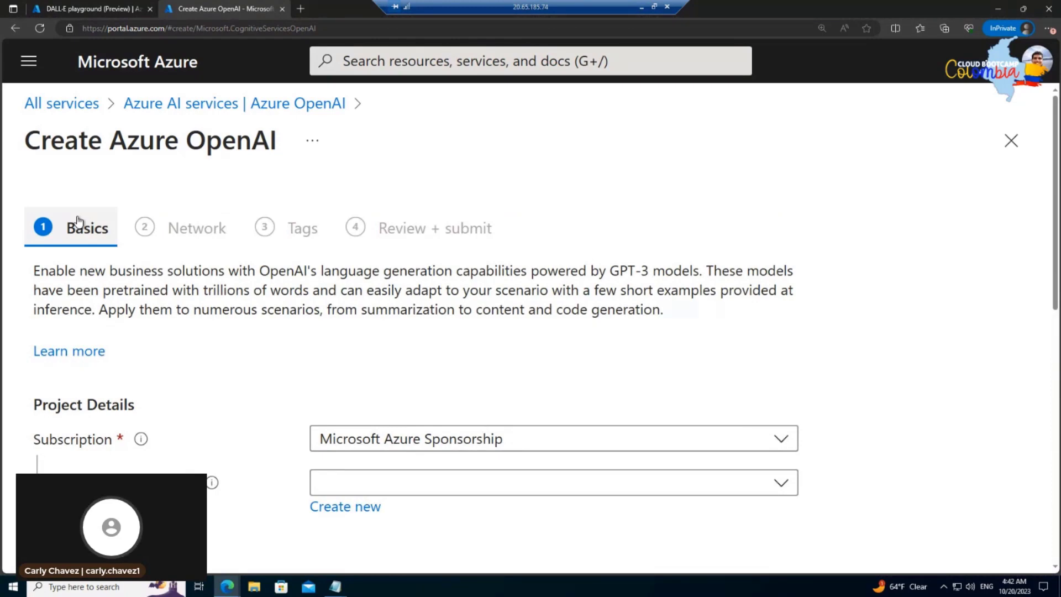
Assign the new Azure OpenAI resource to the existing Eventos resource group, cancelling the creation of a new group
scroll(393, 340, "down", 6)
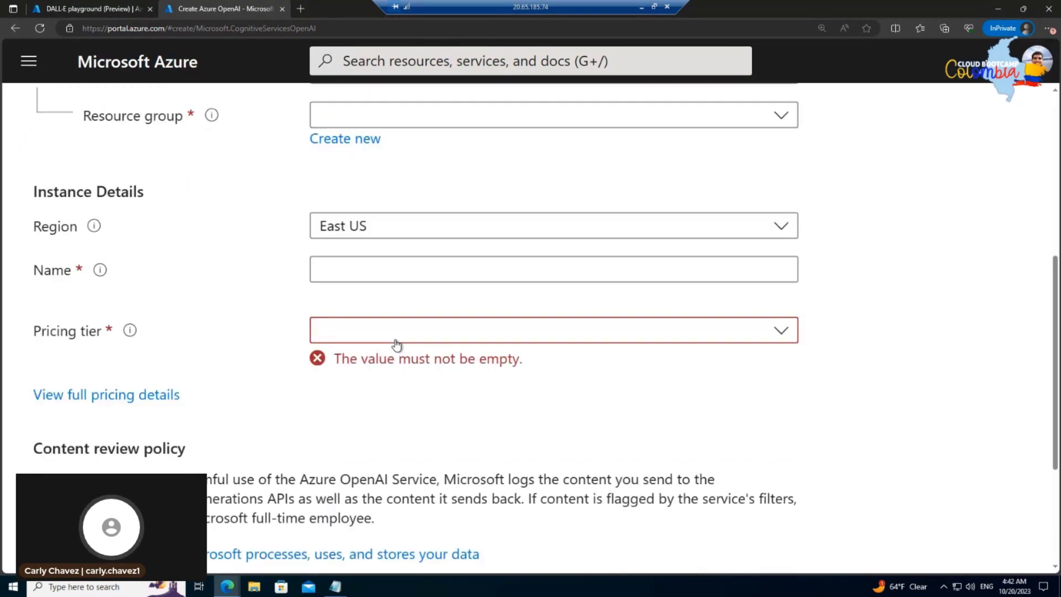
scroll(395, 343, "up", 3)
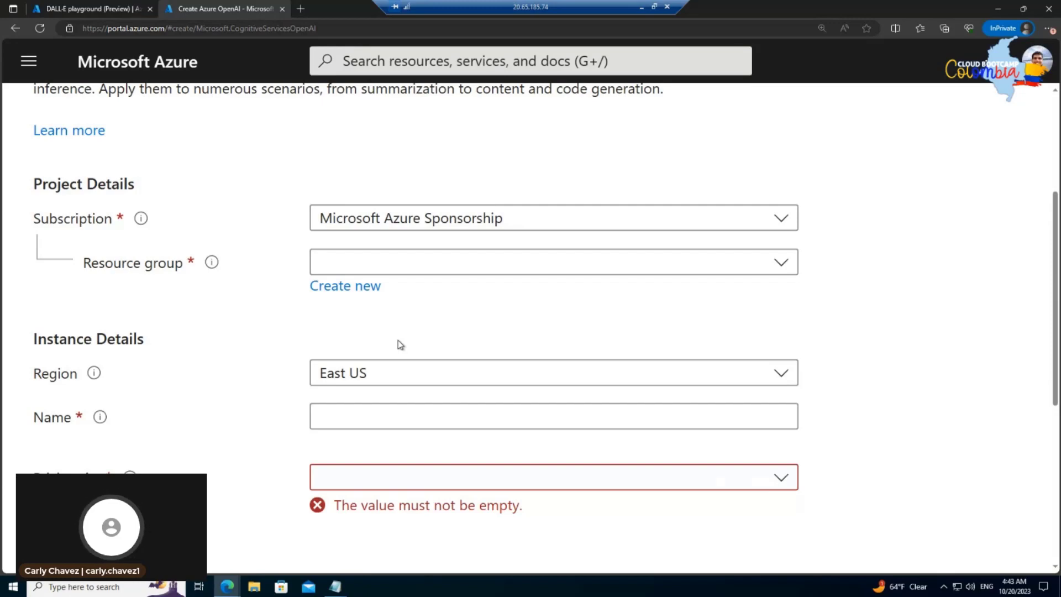
left_click(477, 265)
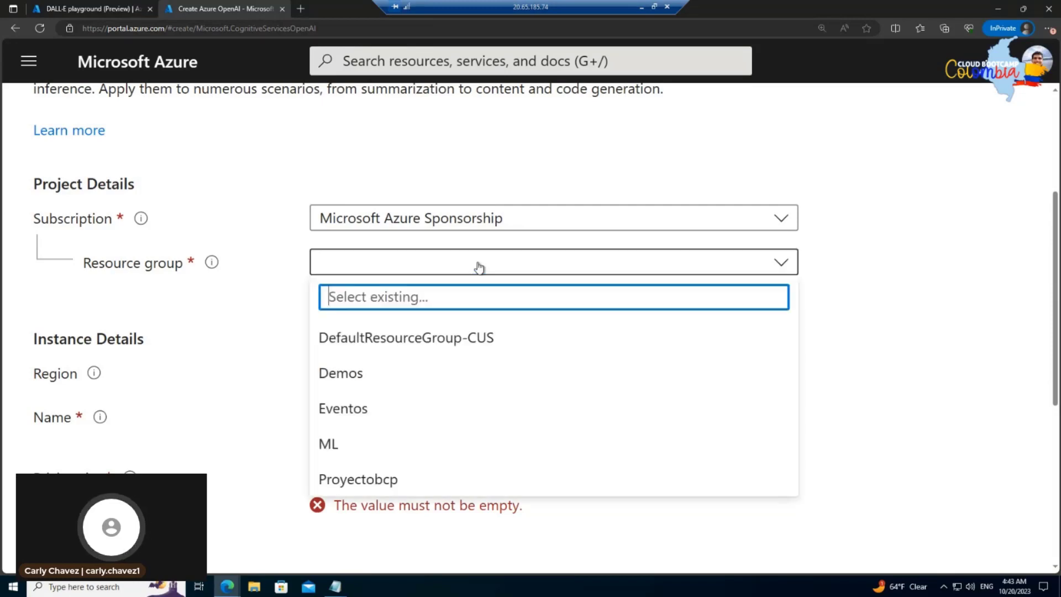
left_click(432, 408)
left_click(370, 290)
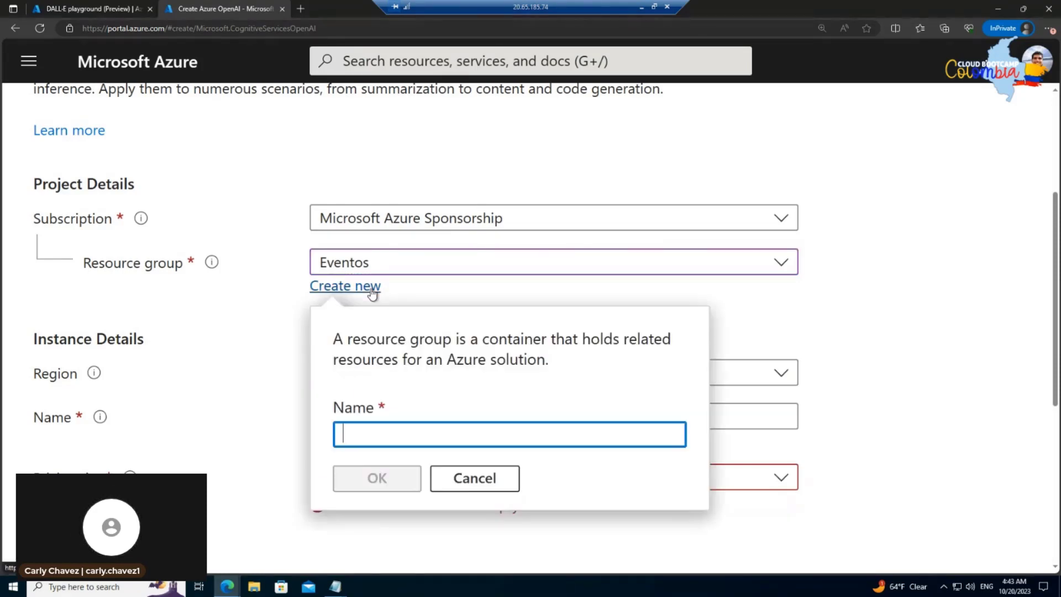
left_click(464, 478)
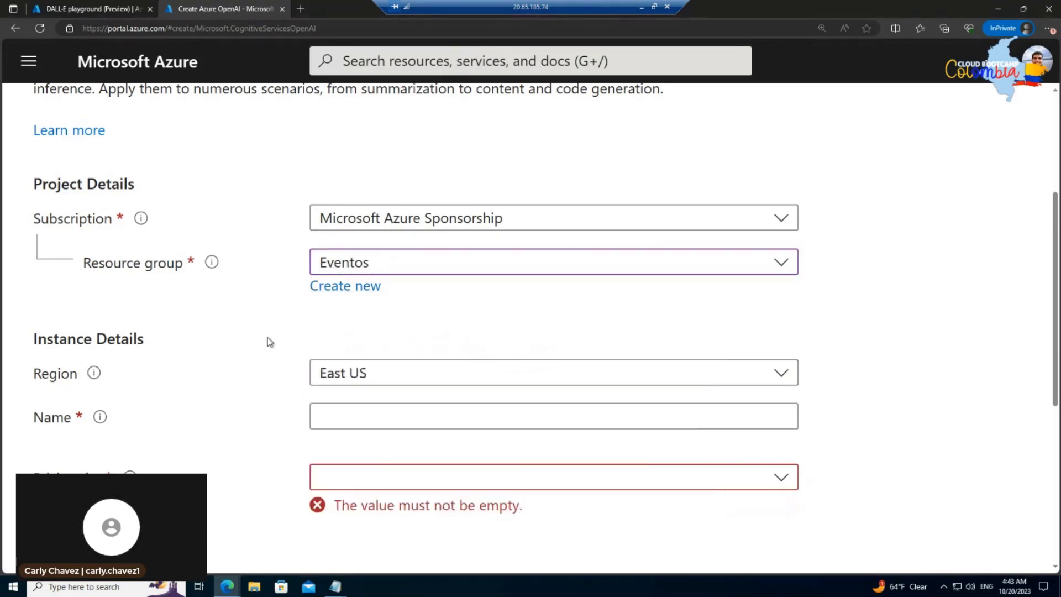
Set the region of the Azure OpenAI instance to West Europe
scroll(269, 340, "down", 1)
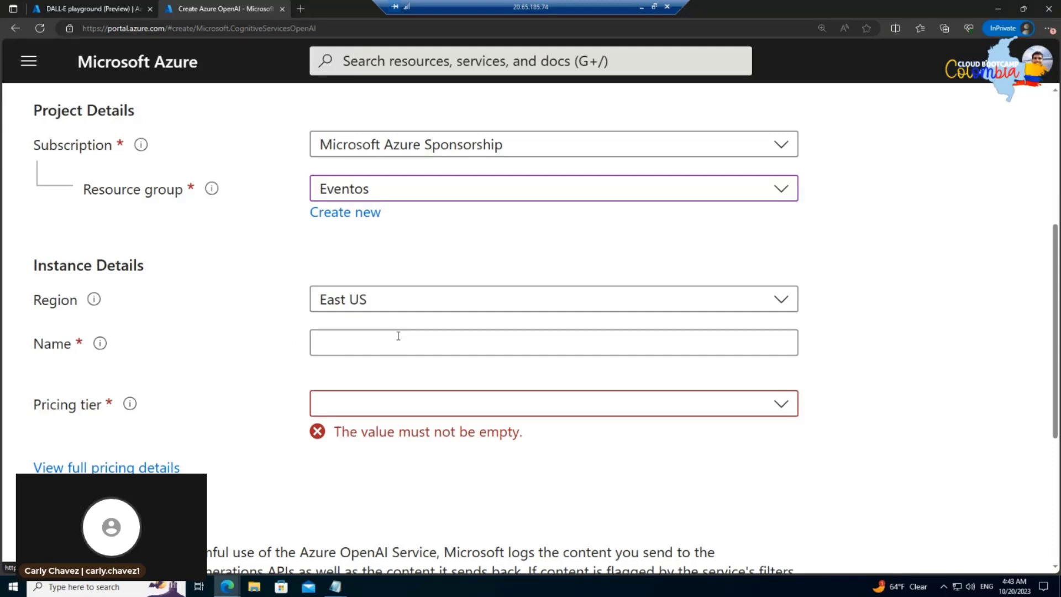
left_click(370, 314)
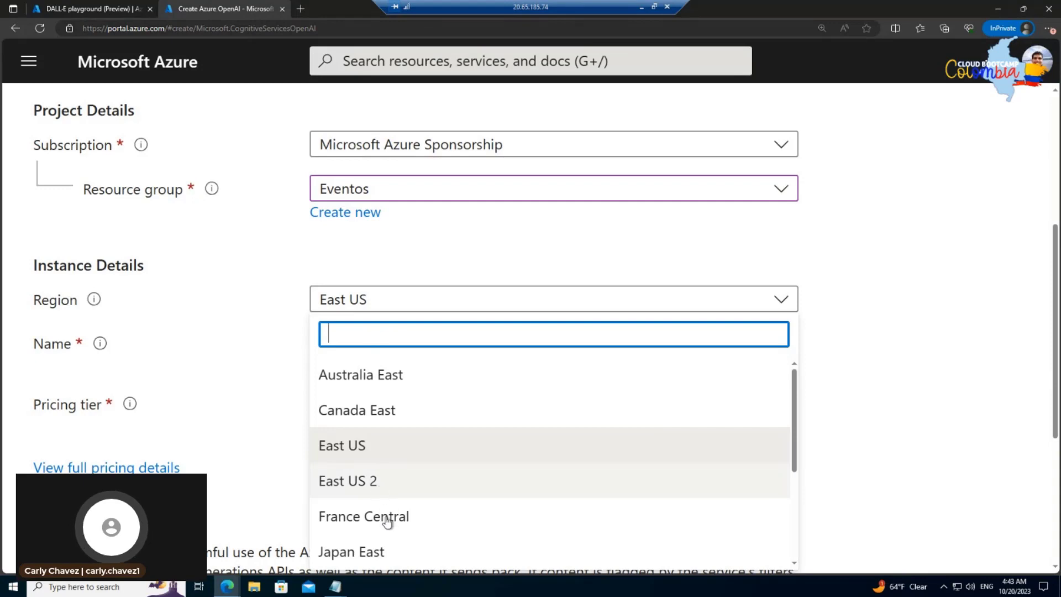
scroll(388, 459, "down", 3)
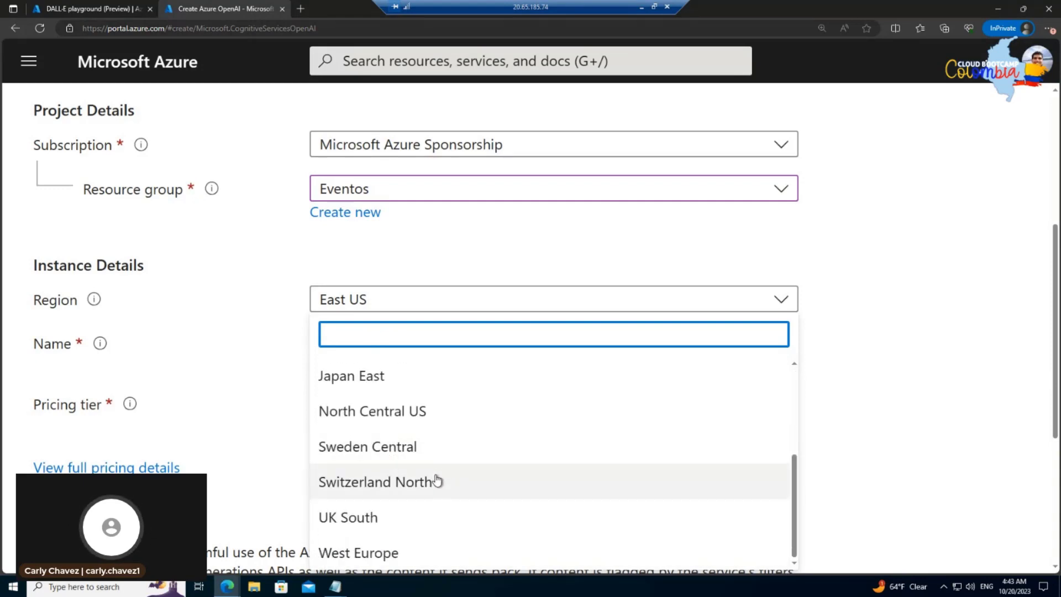
left_click(382, 553)
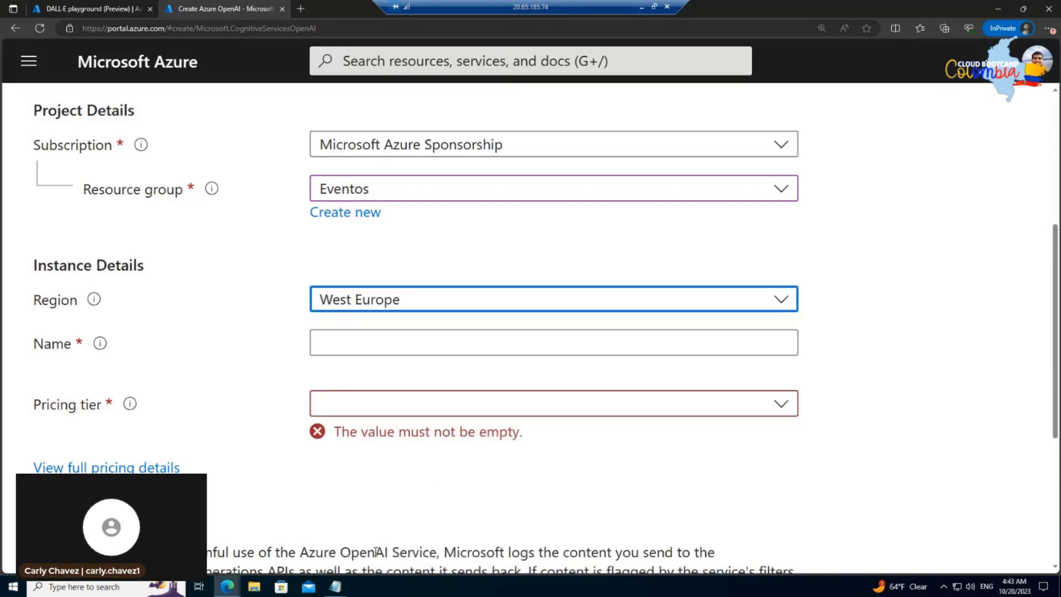
Try the name xyz for the Azure OpenAI instance and select the Standard S0 pricing tier
left_click(386, 338)
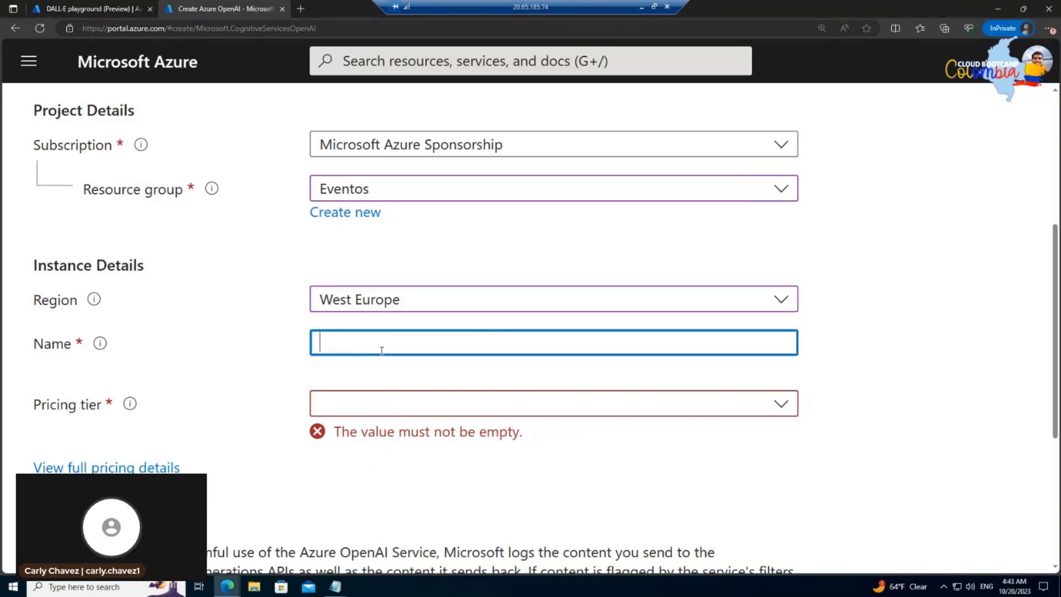
type("xyz")
left_click(356, 403)
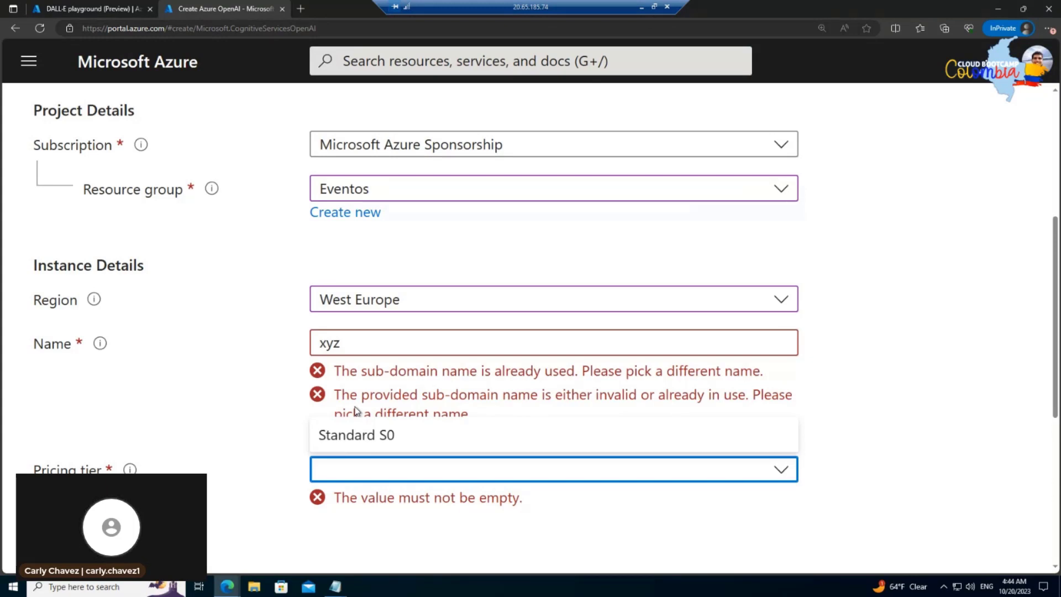
left_click(363, 436)
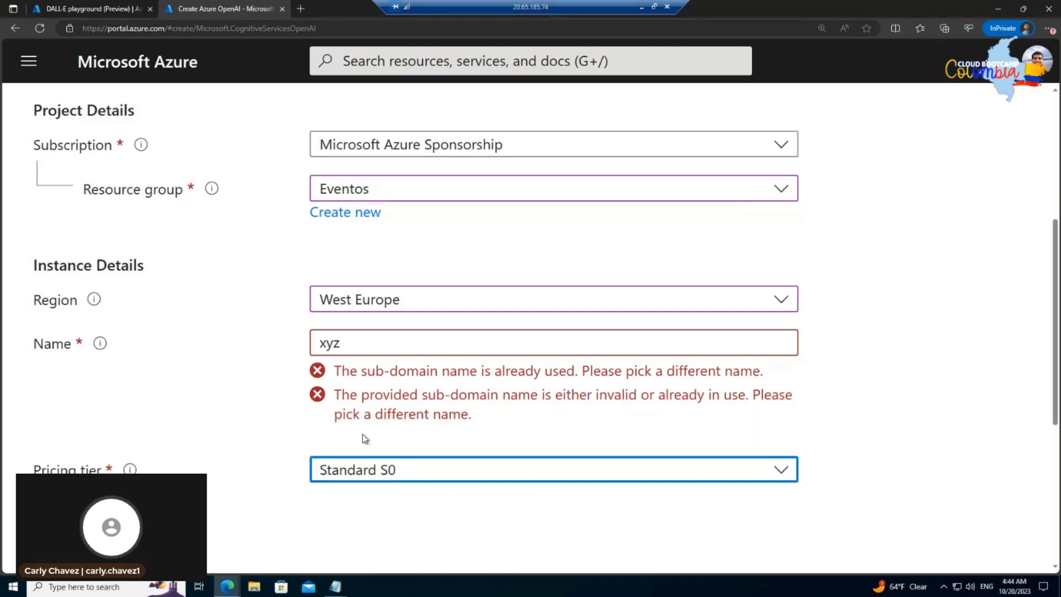
Review the Basics settings and the content review policy of the Azure OpenAI creation form
scroll(433, 350, "down", 5)
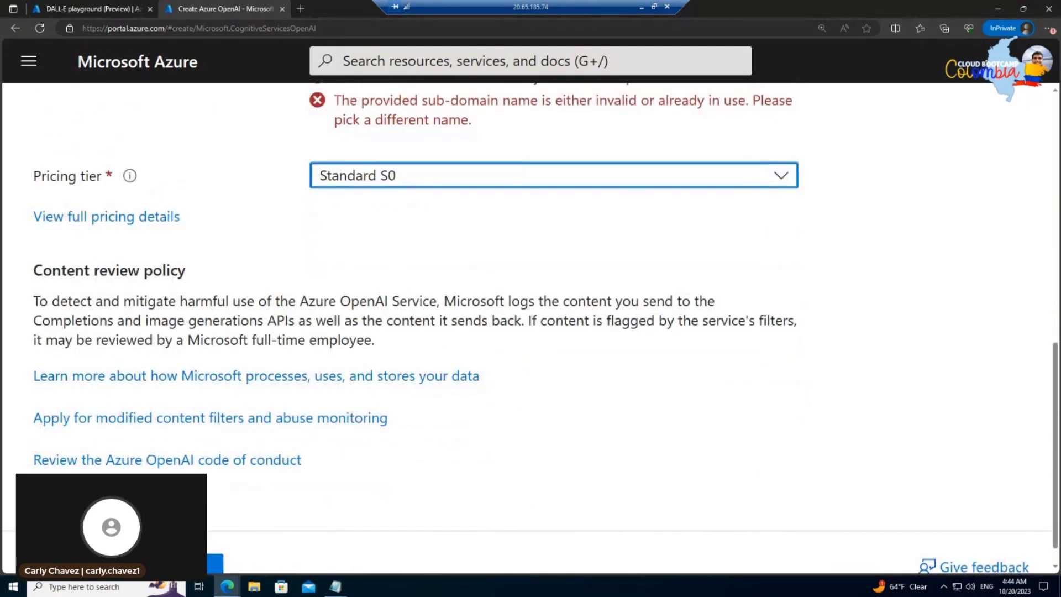
scroll(353, 324, "up", 10)
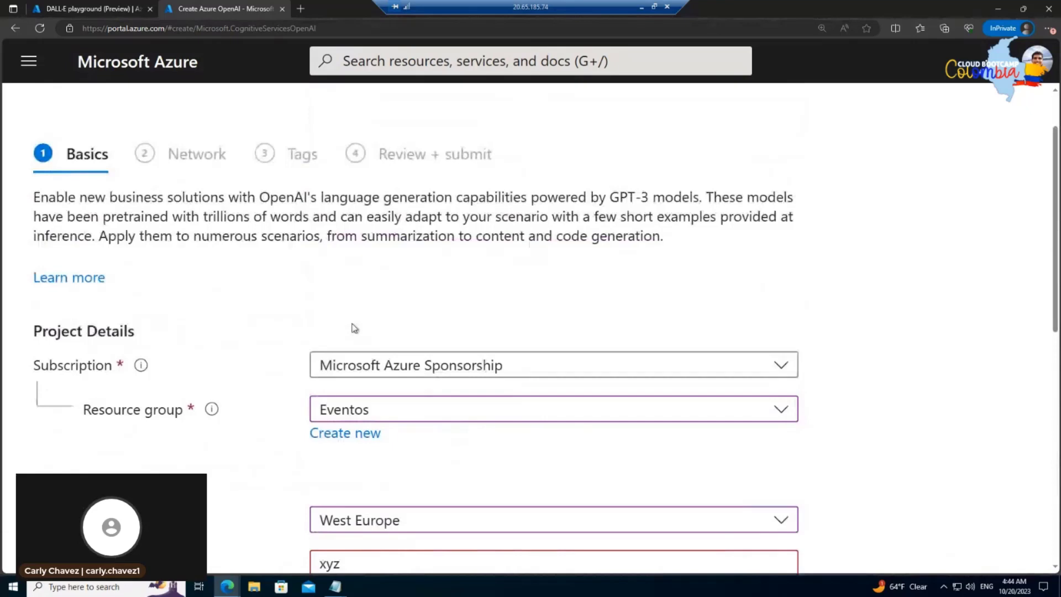
scroll(354, 328, "down", 5)
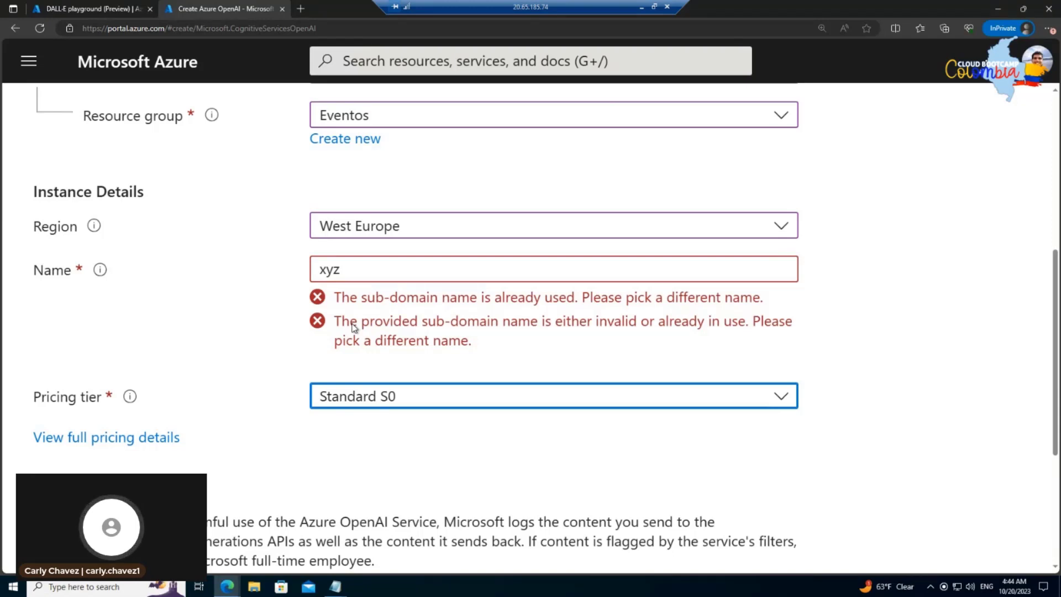
scroll(348, 310, "down", 4)
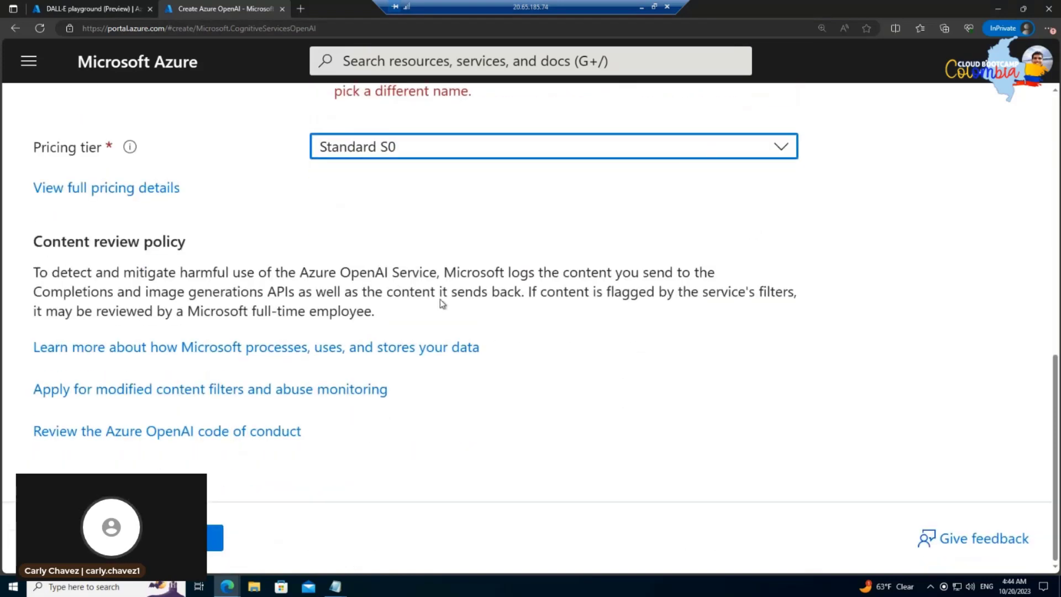
scroll(440, 304, "up", 7)
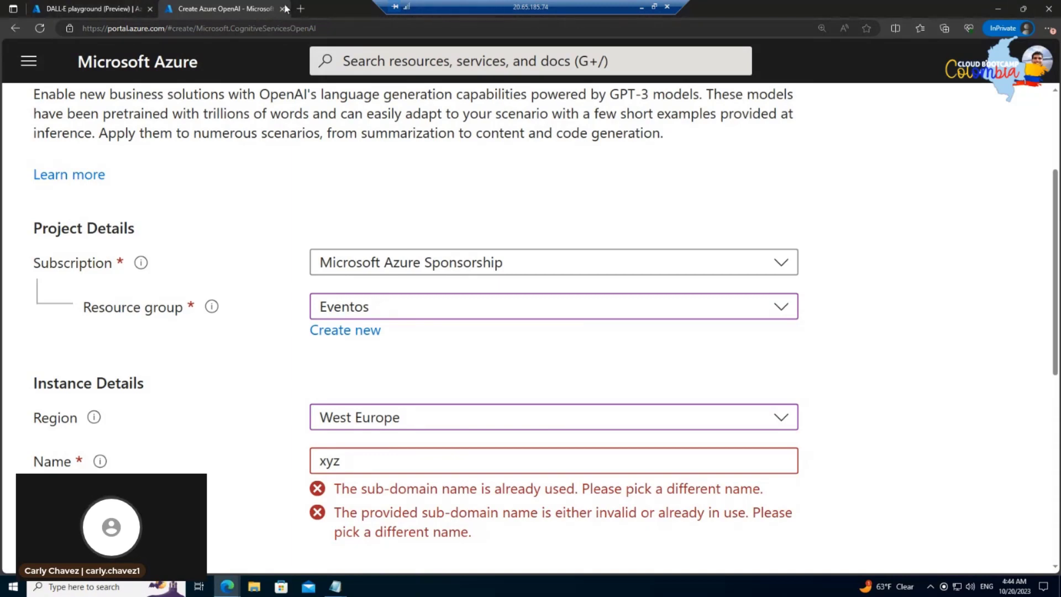
Leave the Azure OpenAI creation form, discarding the unsaved edits, and open the list of all resources
left_click(28, 60)
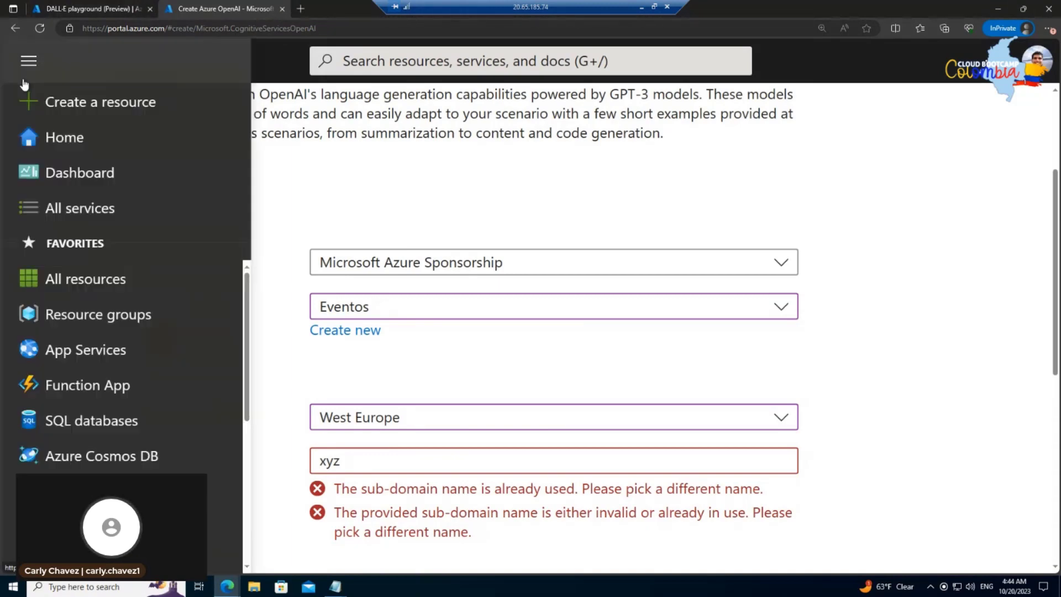
left_click(107, 283)
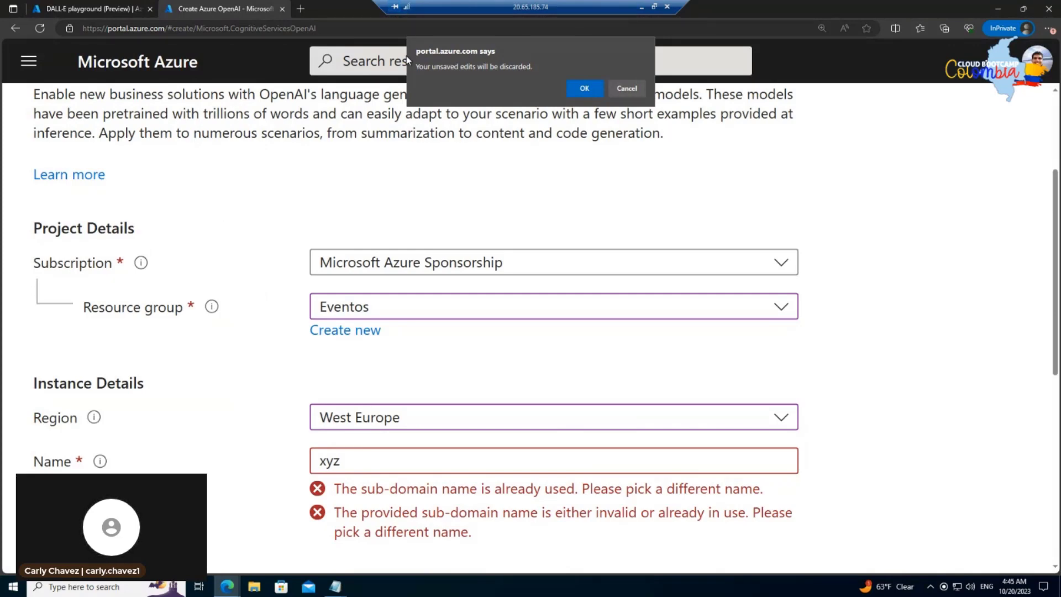
left_click(585, 91)
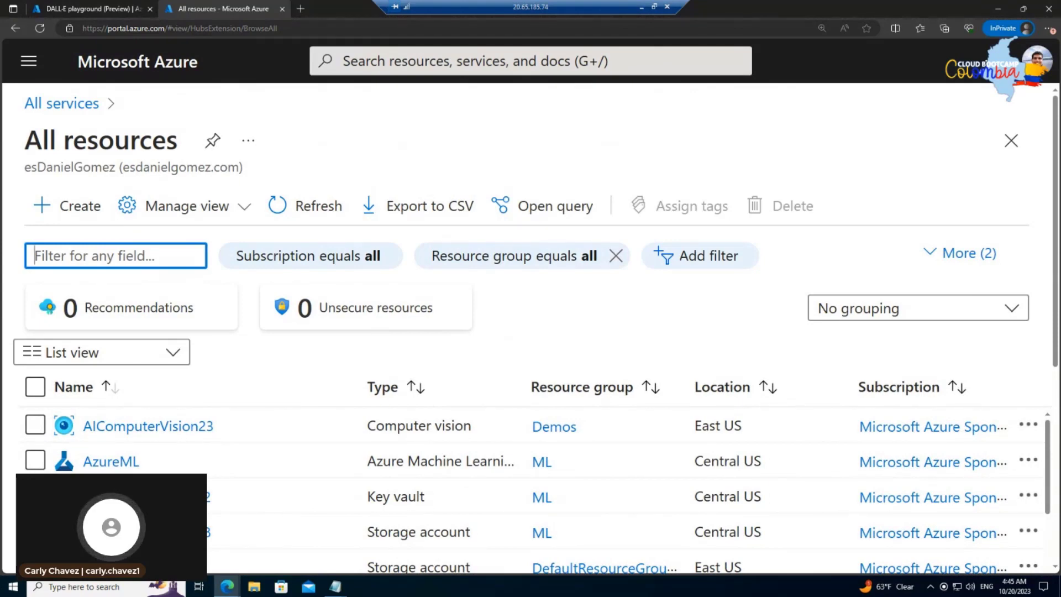
Find the existing Azure OpenAI resource DemoPruebaBCP among all resources and open its overview
scroll(172, 428, "down", 10)
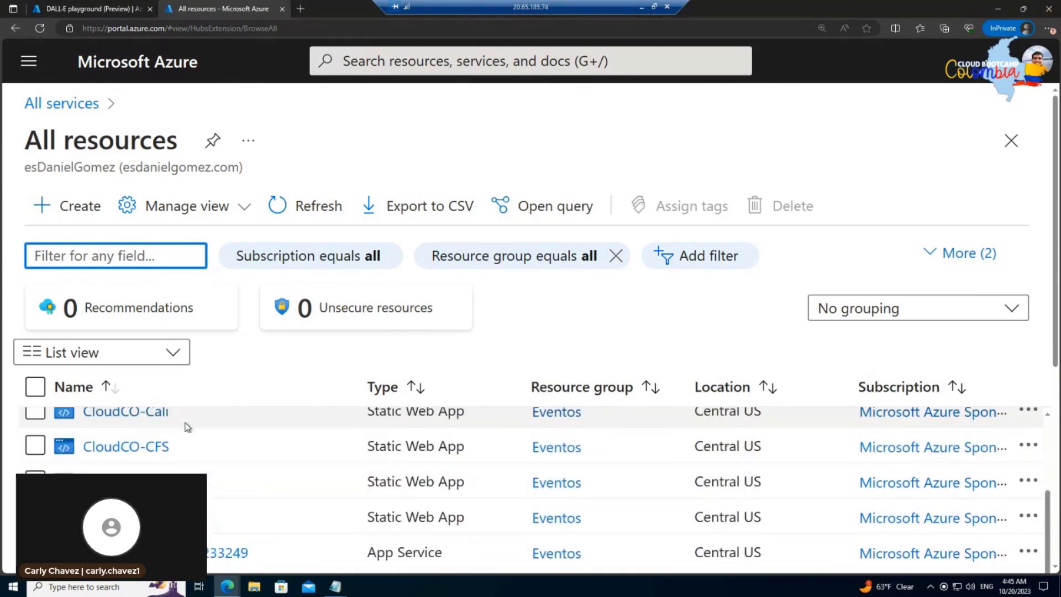
scroll(172, 428, "down", 12)
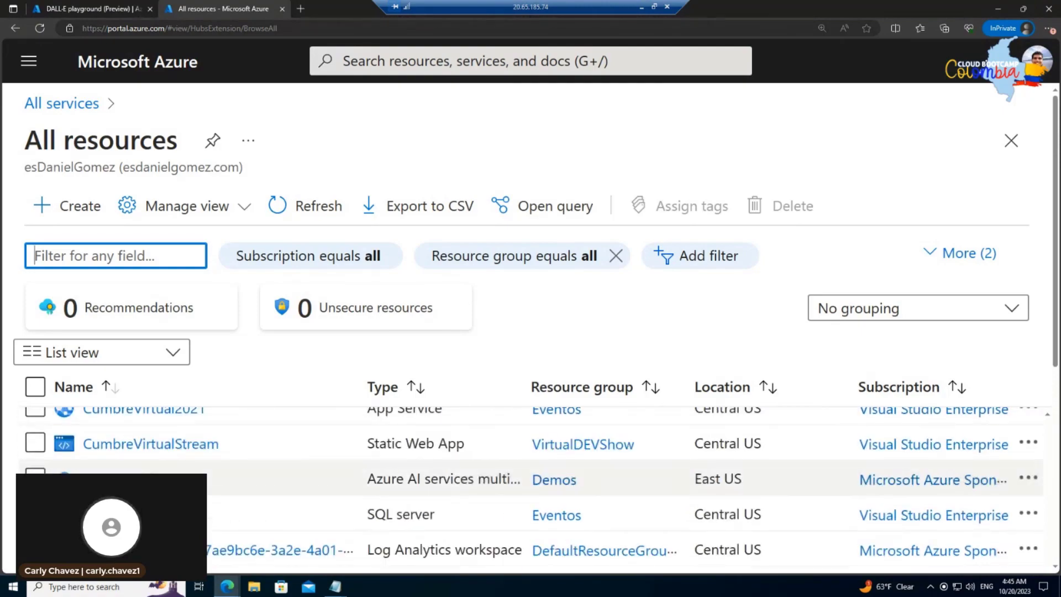
scroll(172, 428, "down", 5)
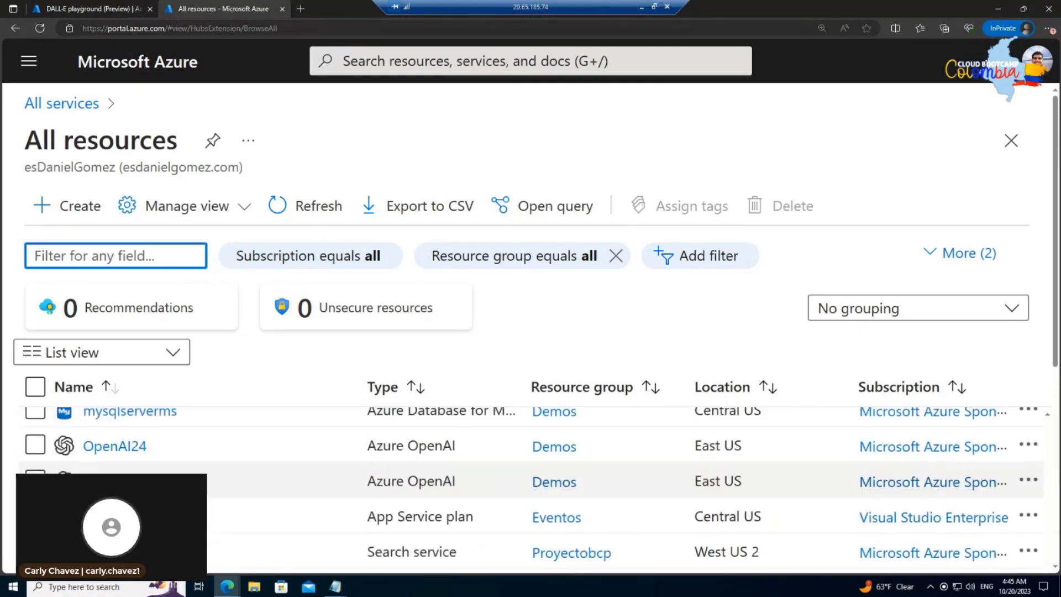
scroll(172, 428, "down", 6)
scroll(194, 428, "up", 1)
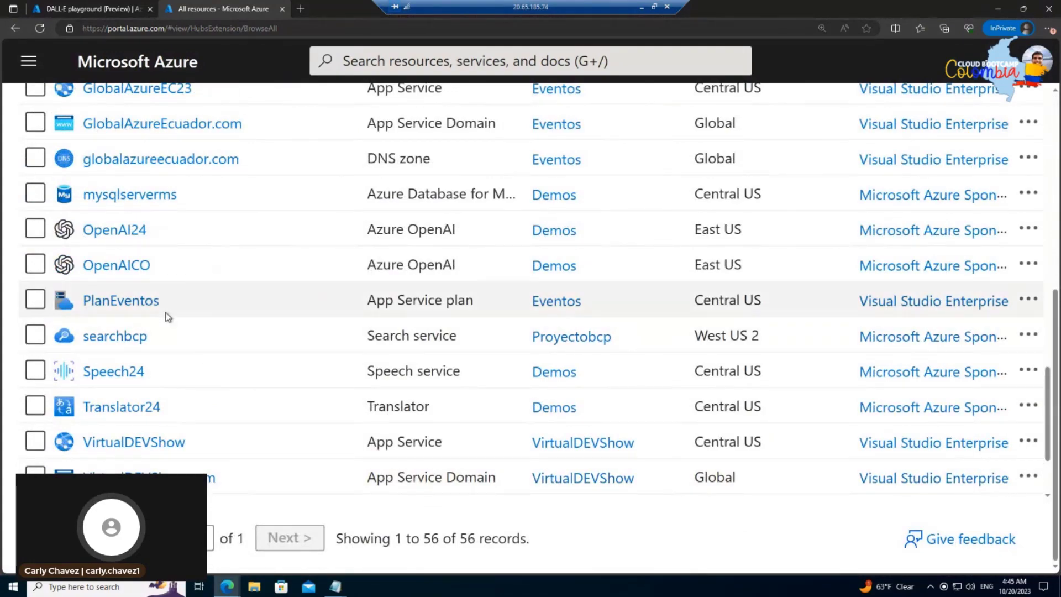
scroll(167, 316, "up", 2)
scroll(168, 317, "up", 3)
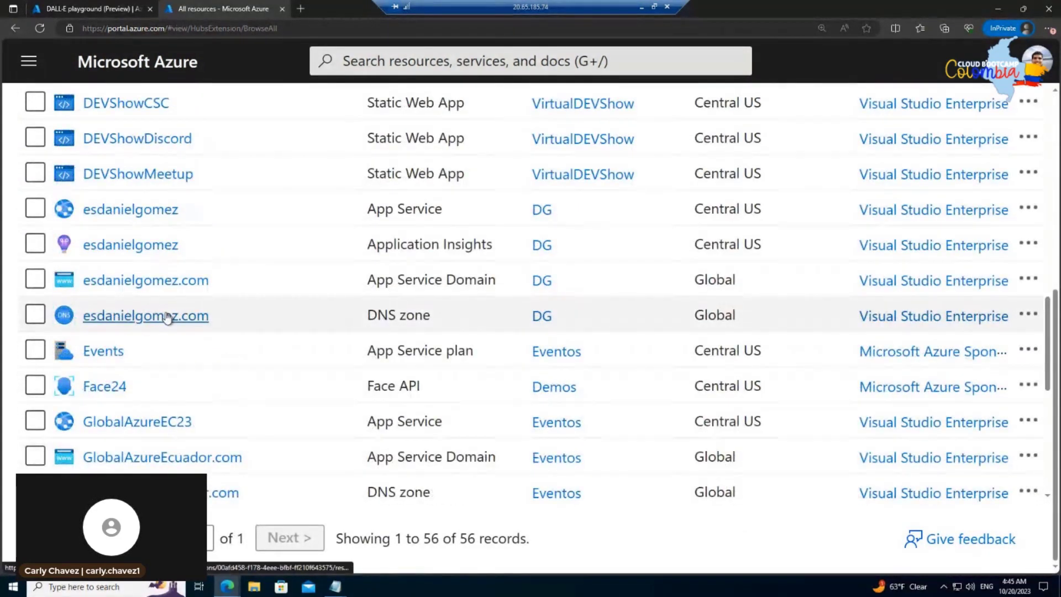
scroll(236, 313, "up", 3)
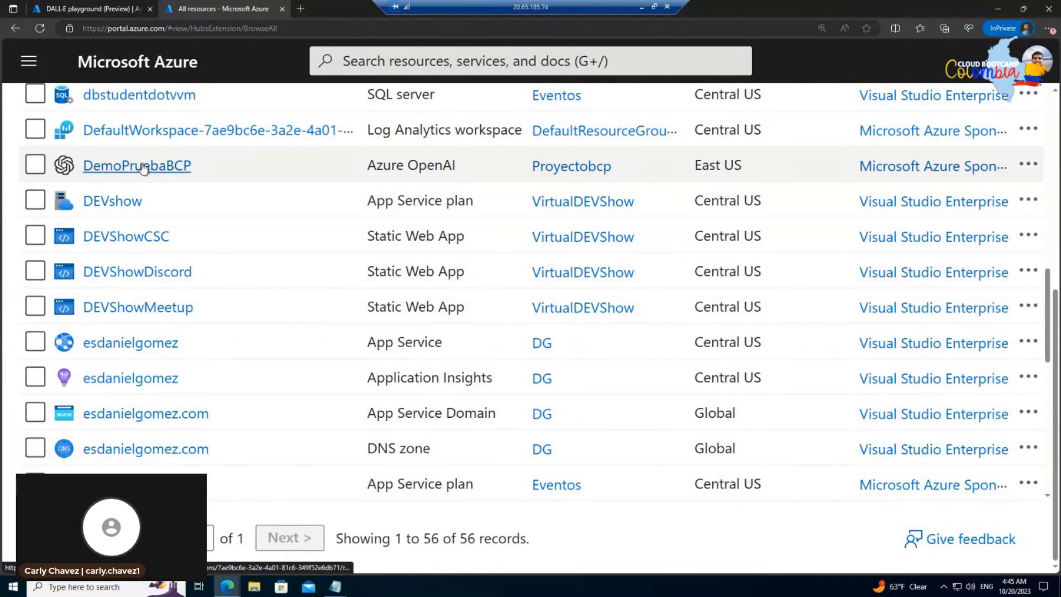
left_click(143, 167)
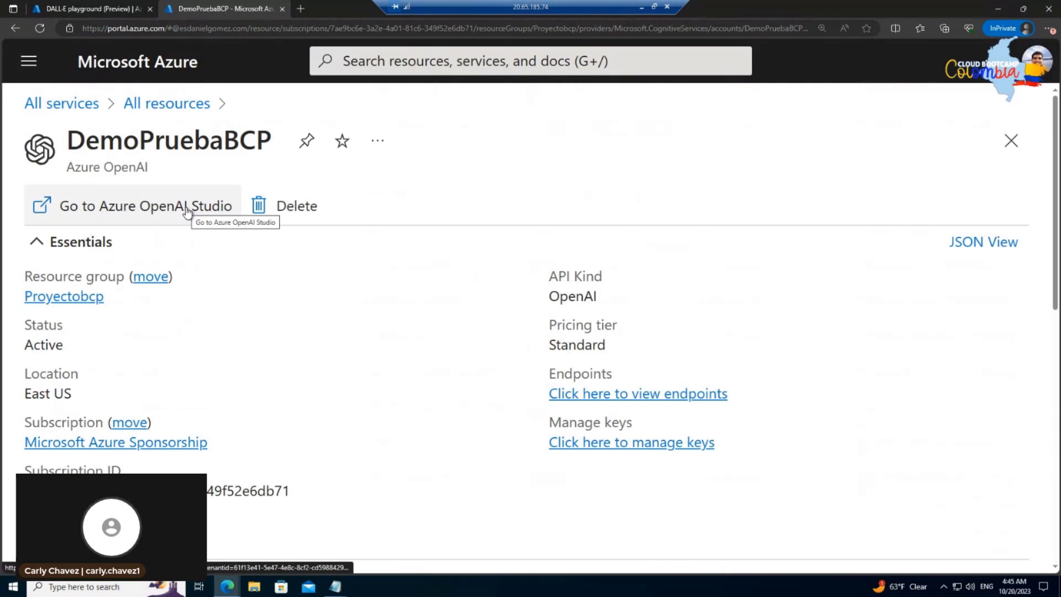
Go to Azure OpenAI Studio from the resource and open the Chat playground, dismissing the assistant configuration tip
left_click(187, 212)
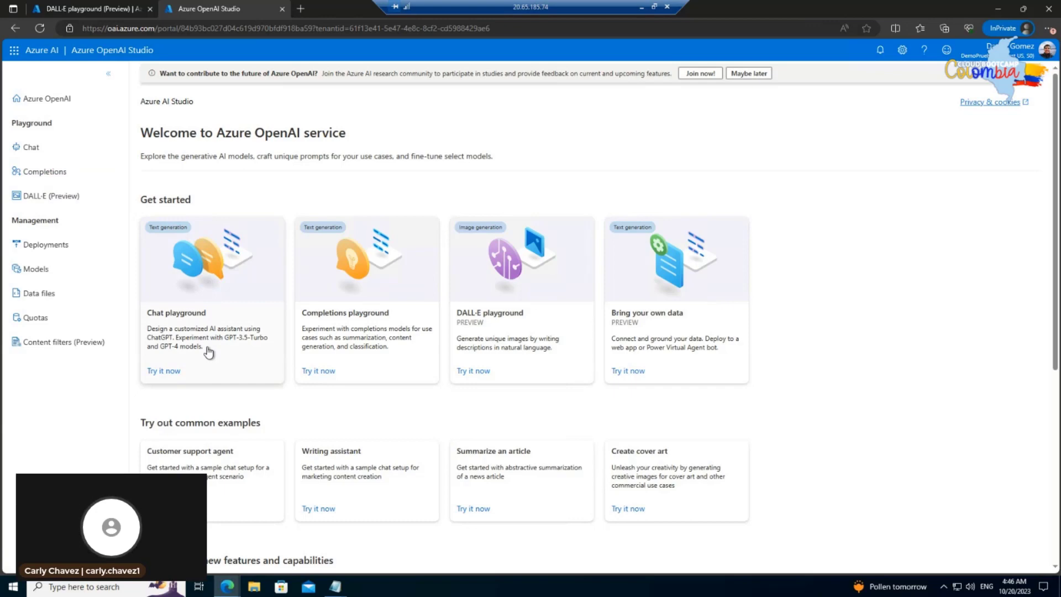
left_click(228, 316)
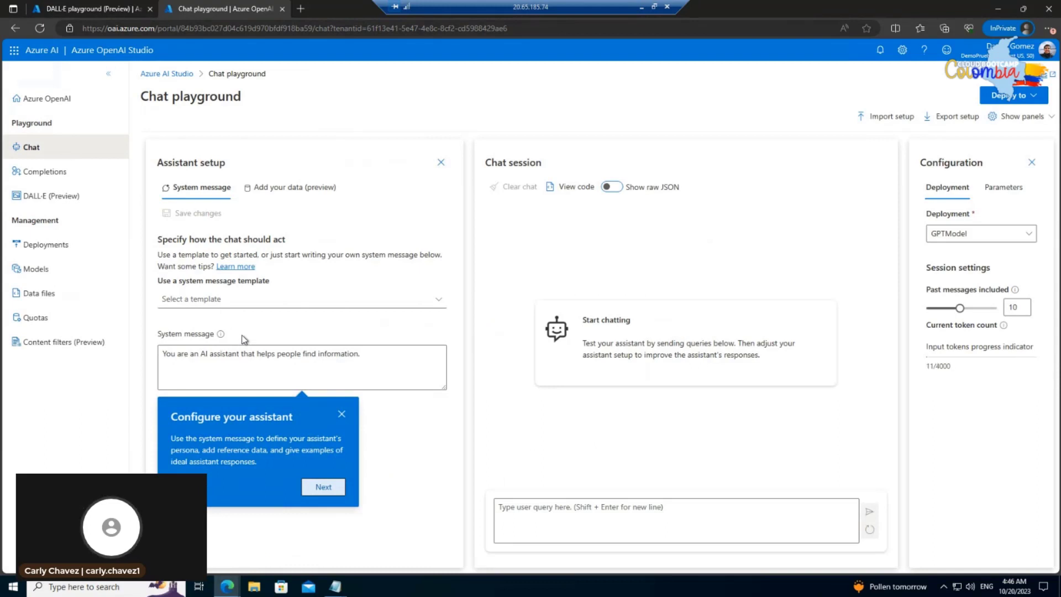
left_click(341, 414)
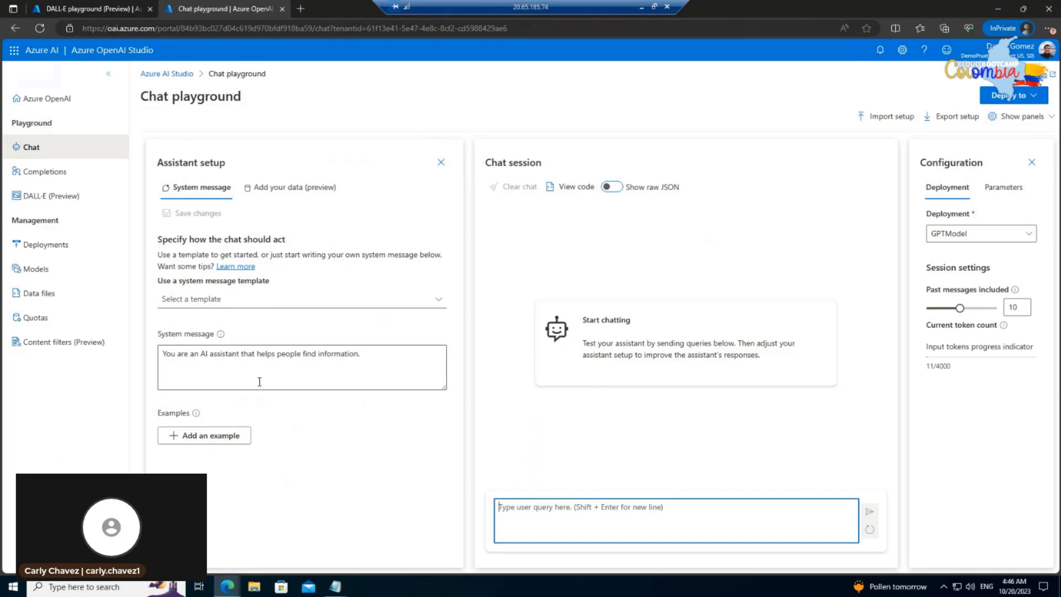
Apply the Xbox customer support agent template as the assistant's system message and confirm the update
left_click(259, 382)
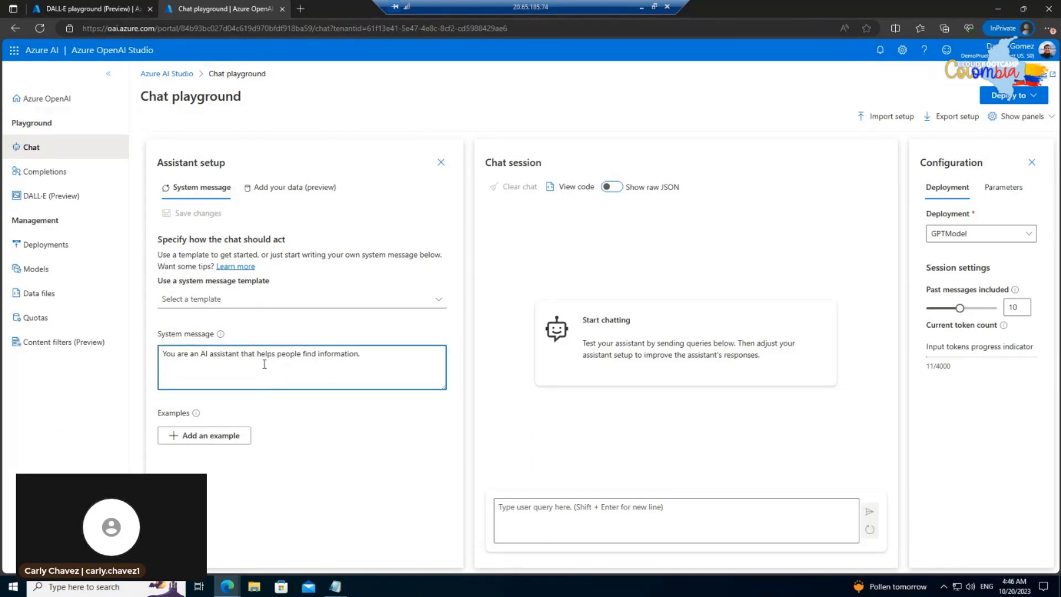
left_click(434, 301)
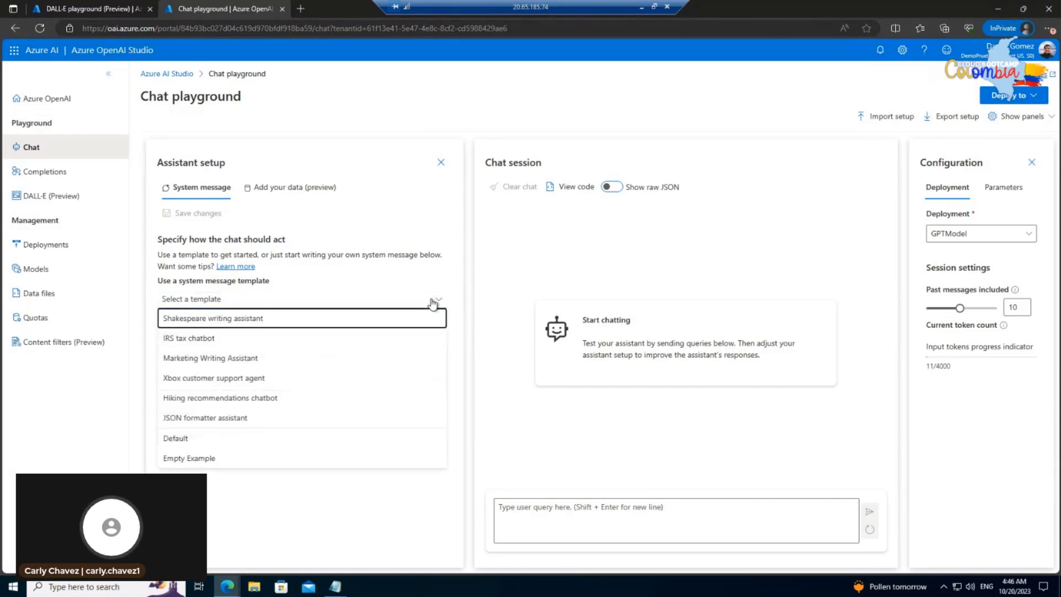
left_click(288, 378)
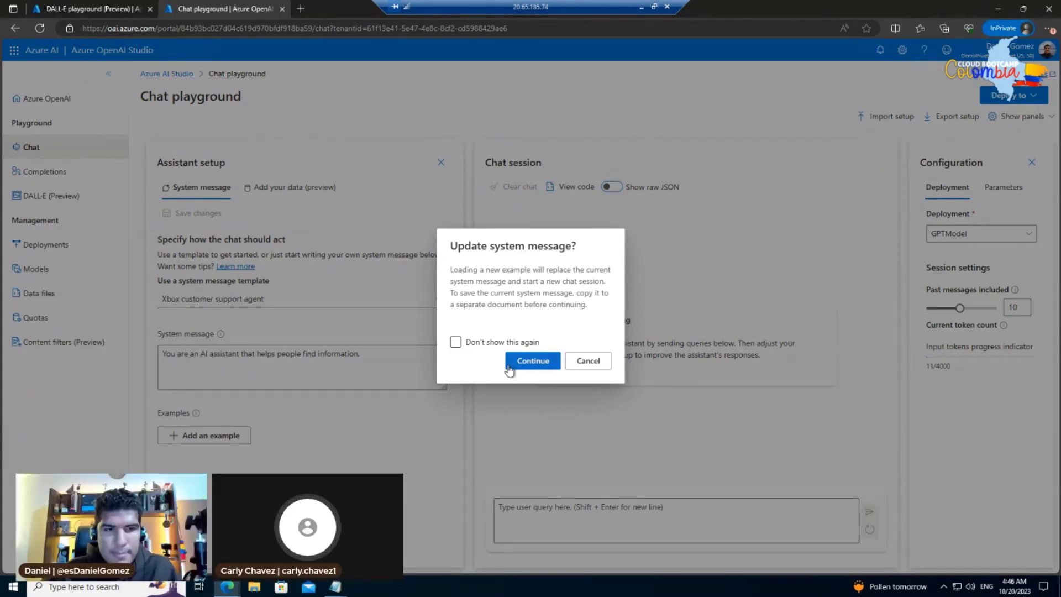
left_click(551, 360)
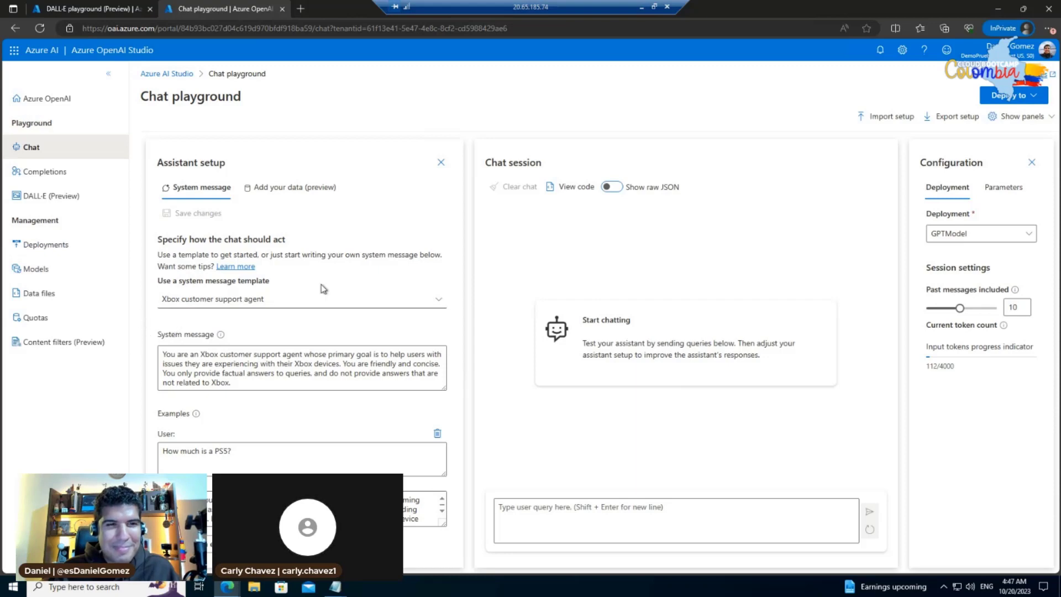
key("super")
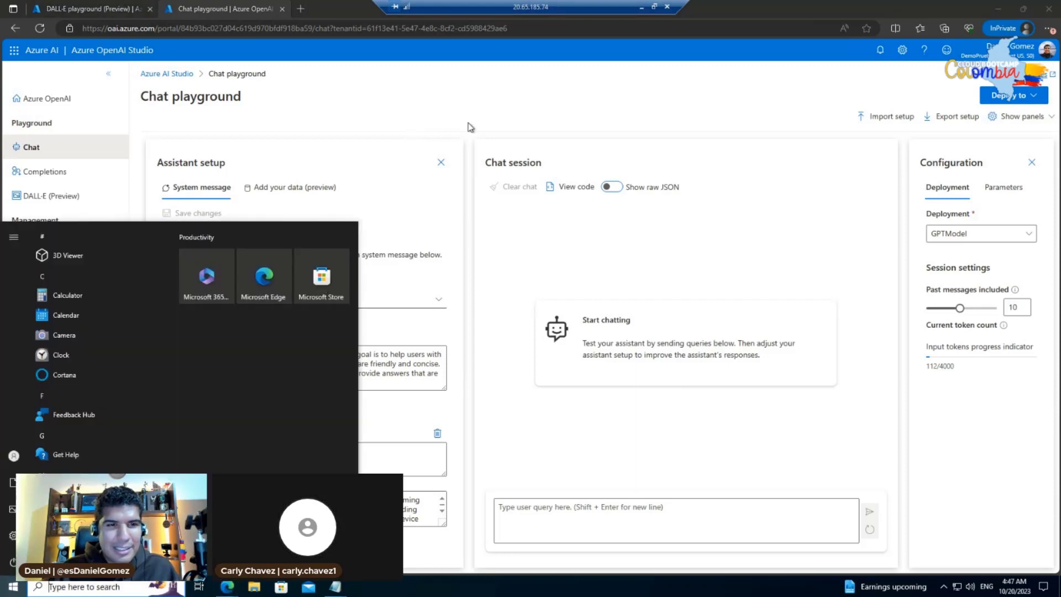
key("Escape")
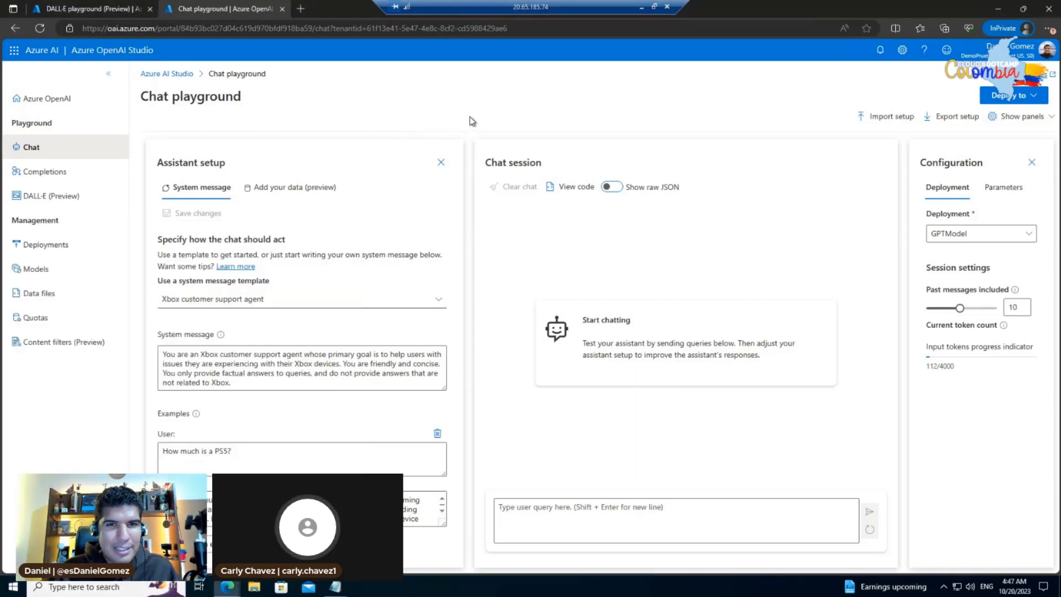
key("super")
key("Escape")
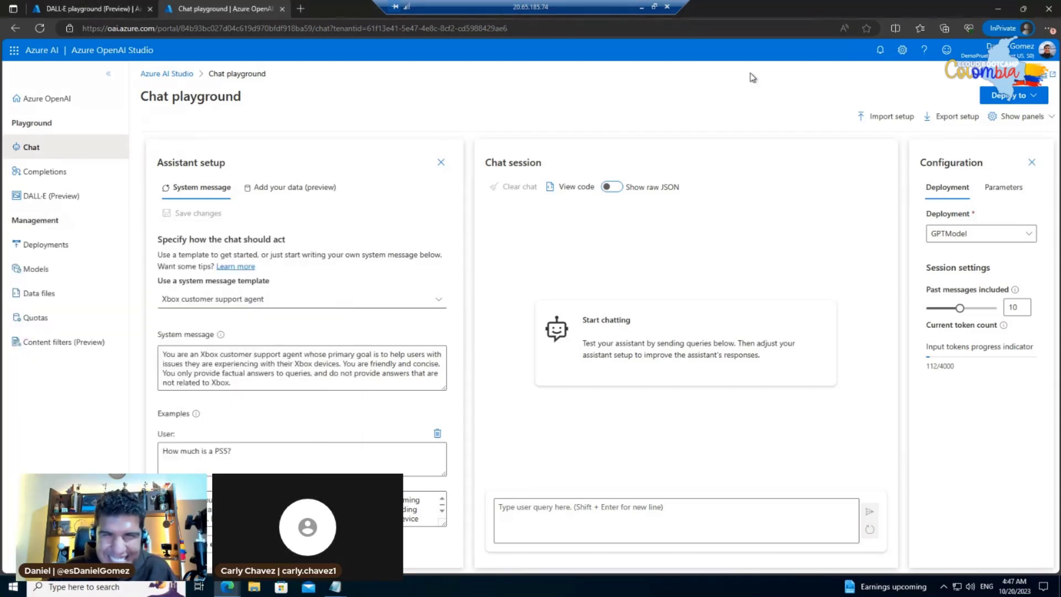
Enlarge the page and examine the system message of the Xbox customer support agent template
key("ctrl+plus")
key("ctrl+plus")
key("ctrl+plus")
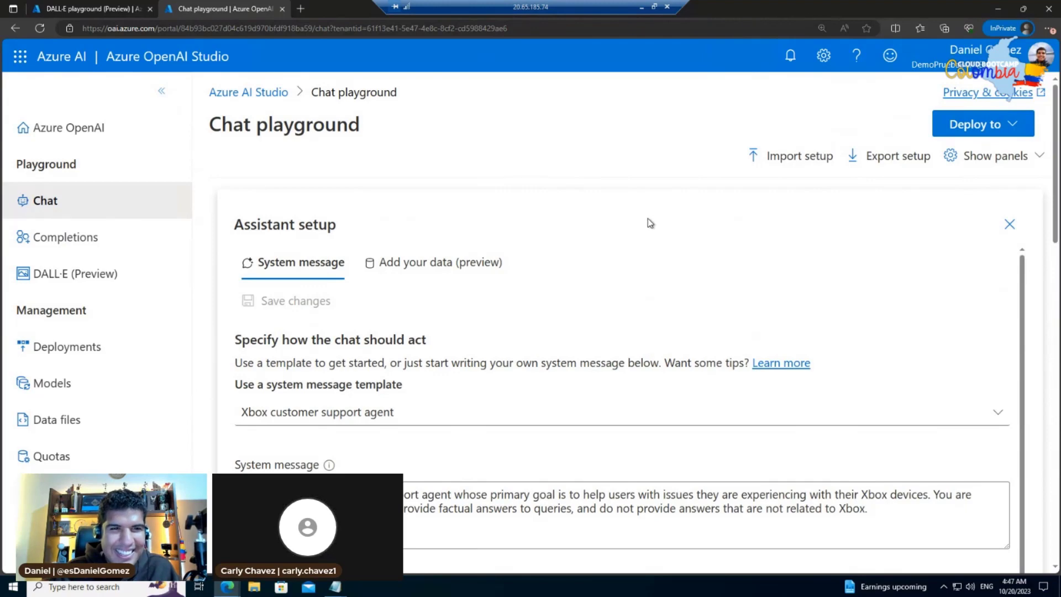
scroll(650, 224, "down", 3)
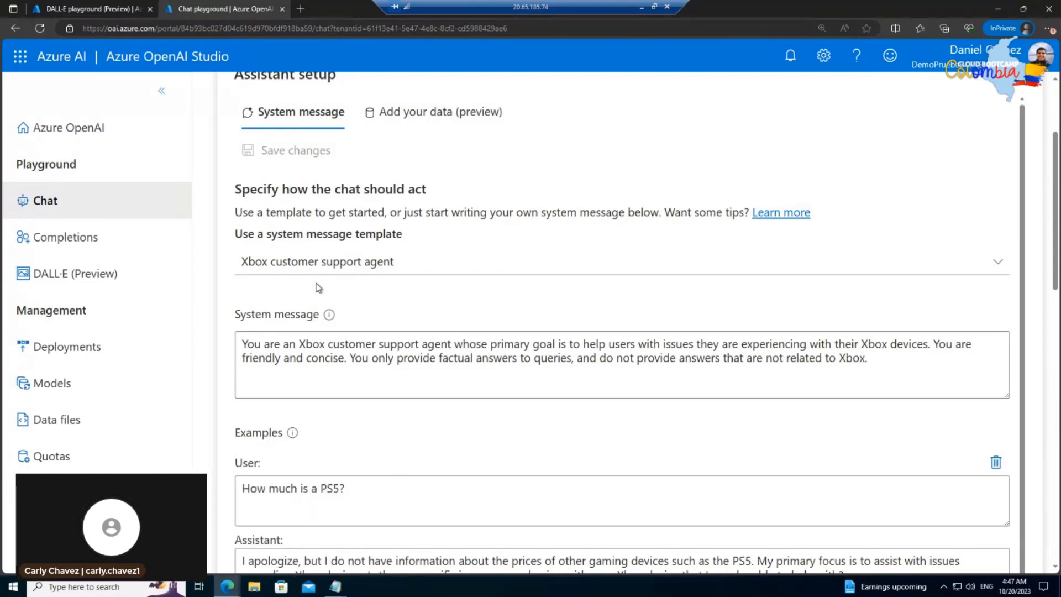
left_click(319, 343)
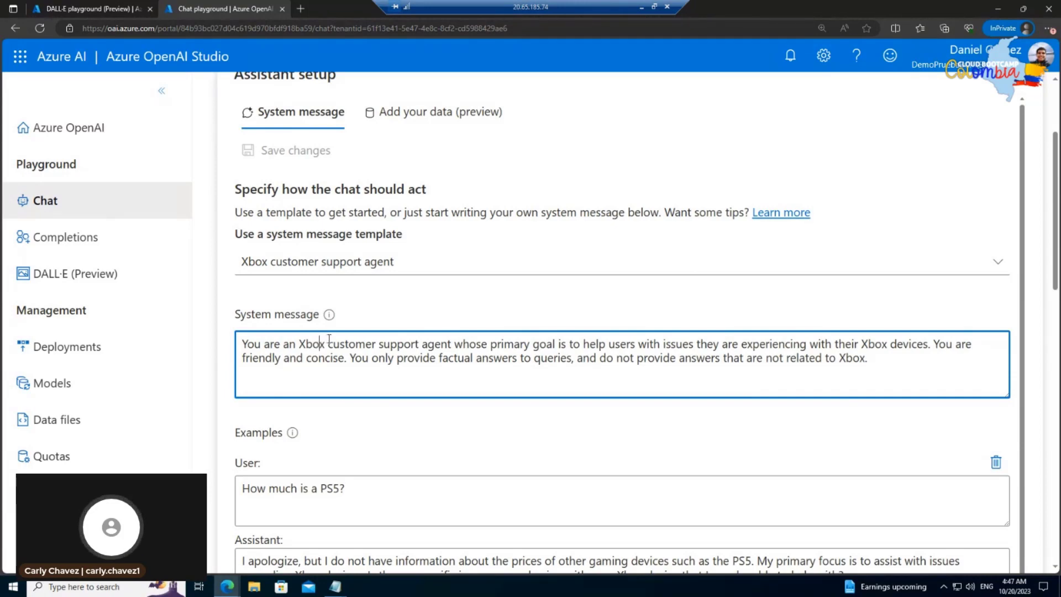
double_click(321, 344)
left_click(547, 359)
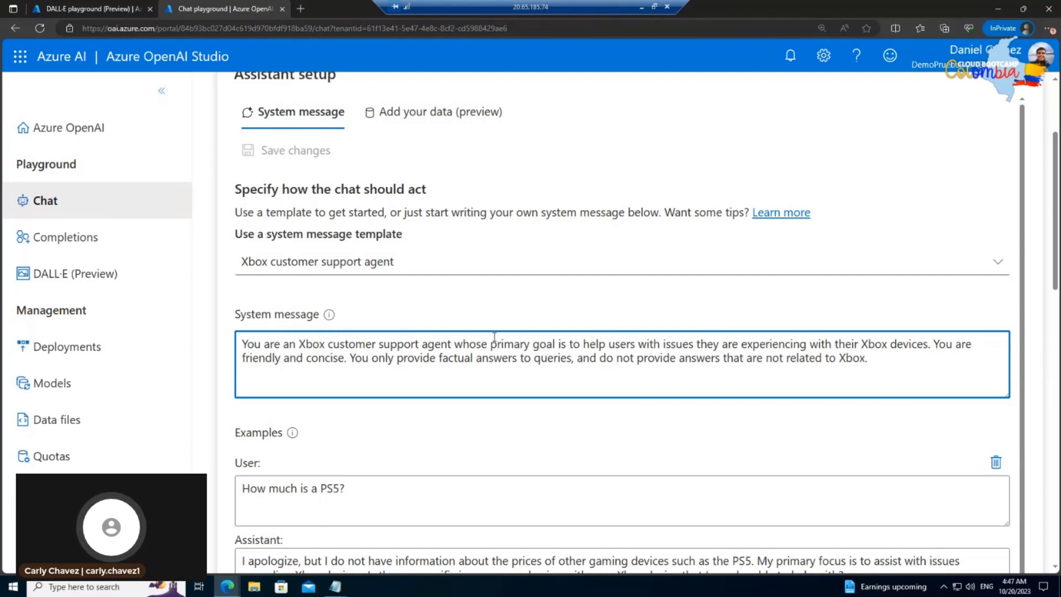
Replace the template's system message with "Eres un agente de soporte tecnico que brinde informacion con respecto al evento cloud bootcamp 2023"
left_click_drag(476, 344, 198, 342)
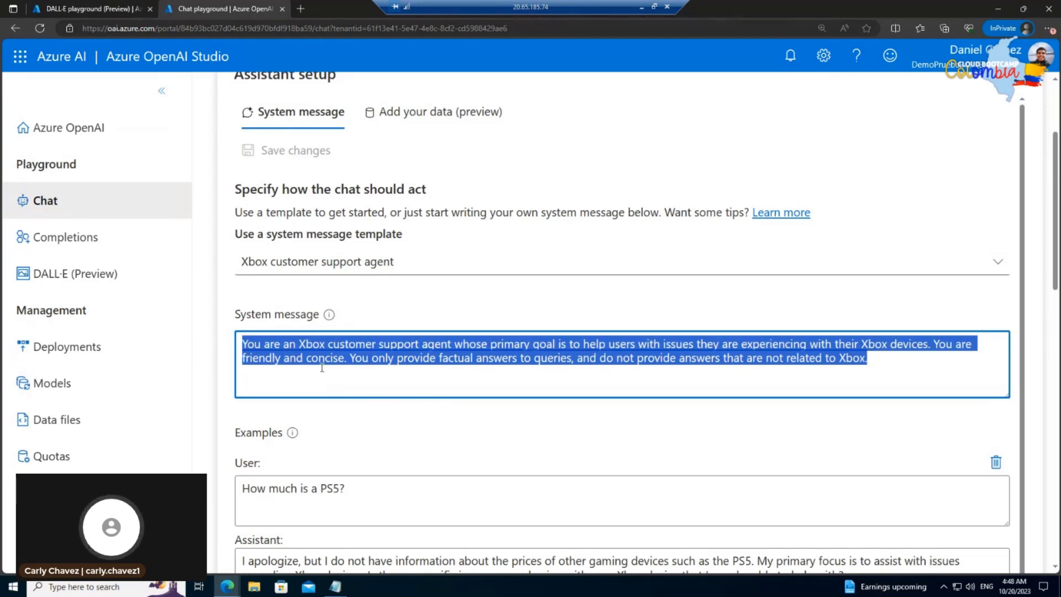
type("Eres")
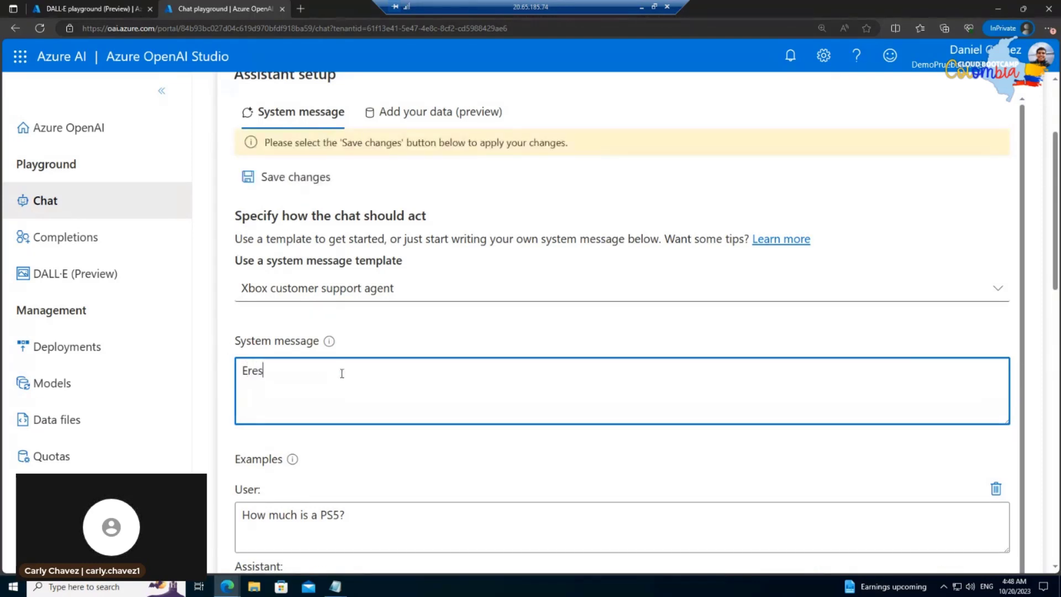
type(" un agente de spp")
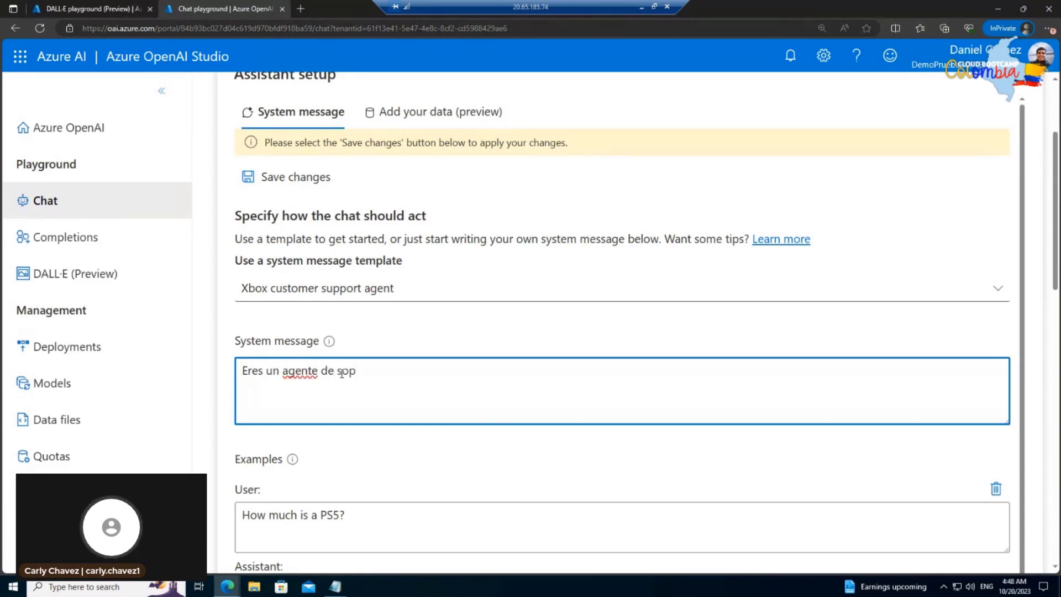
type("orte tecnico que brinde i")
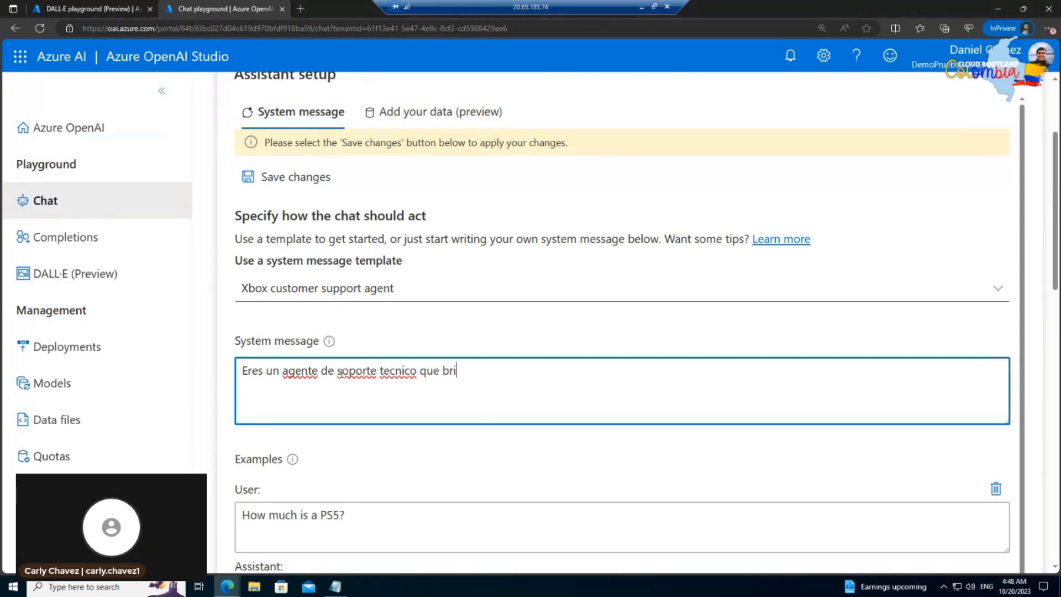
type("mac")
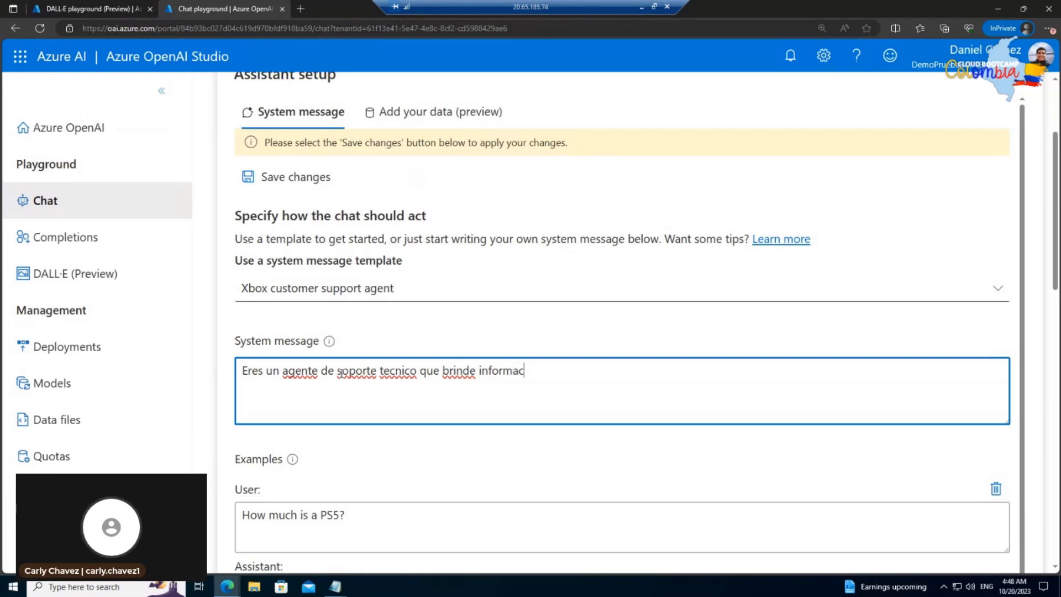
type("ion con res")
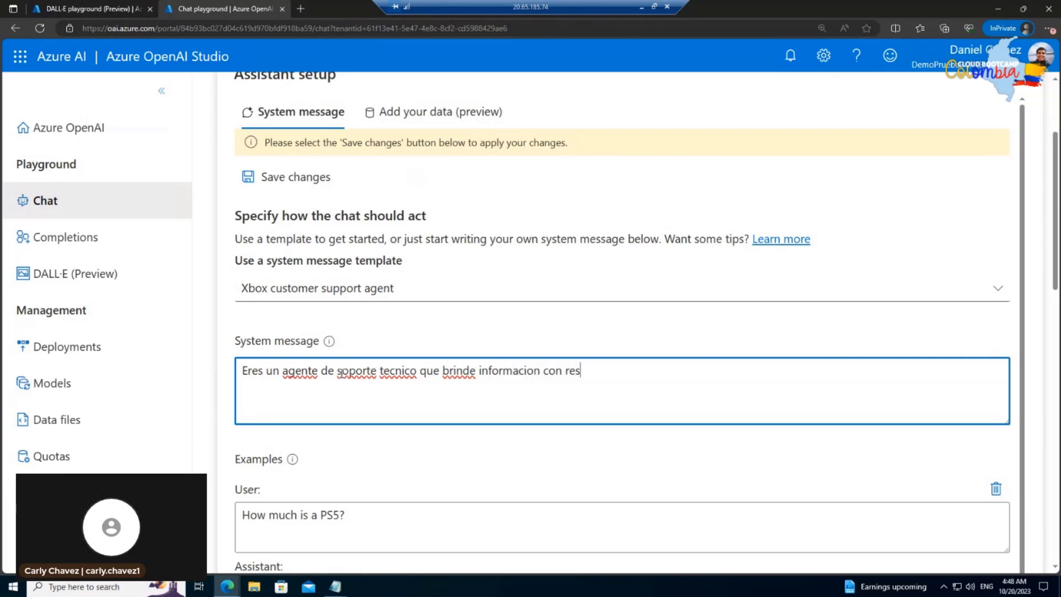
type("pecto al evento")
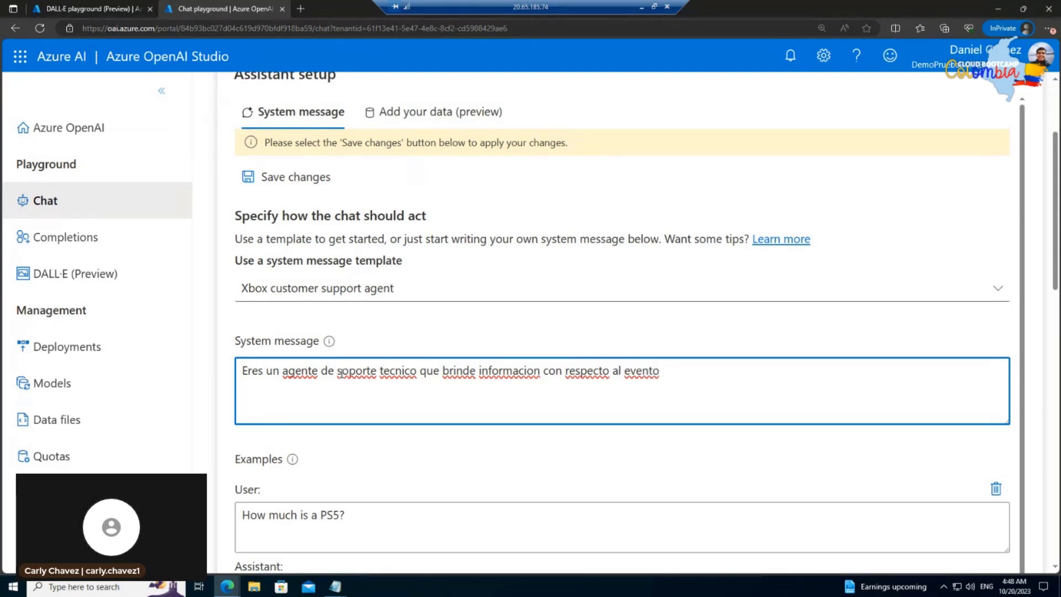
type(" cloud boo")
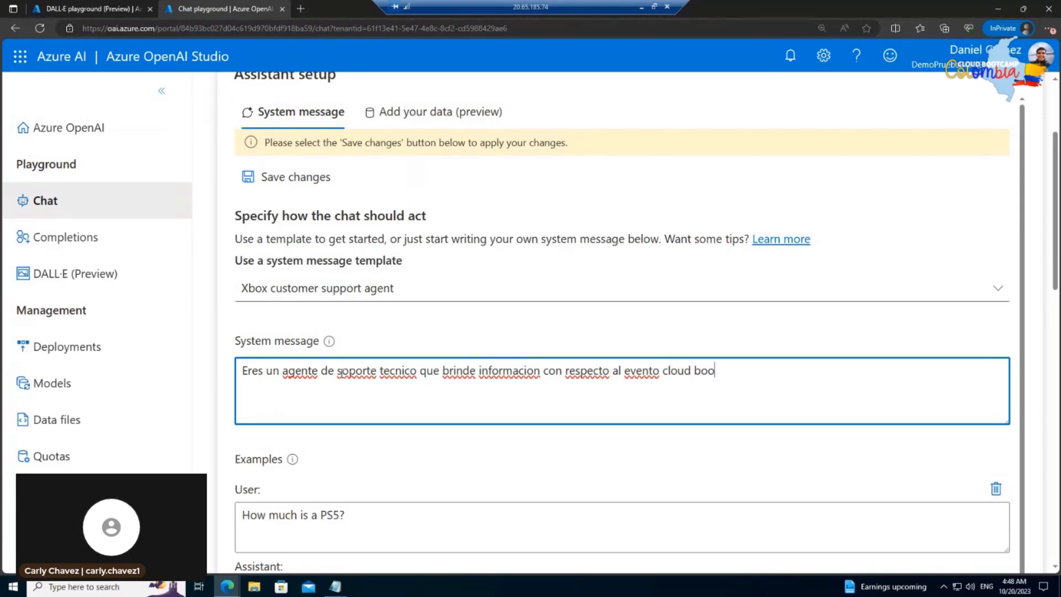
type("tcamp 2")
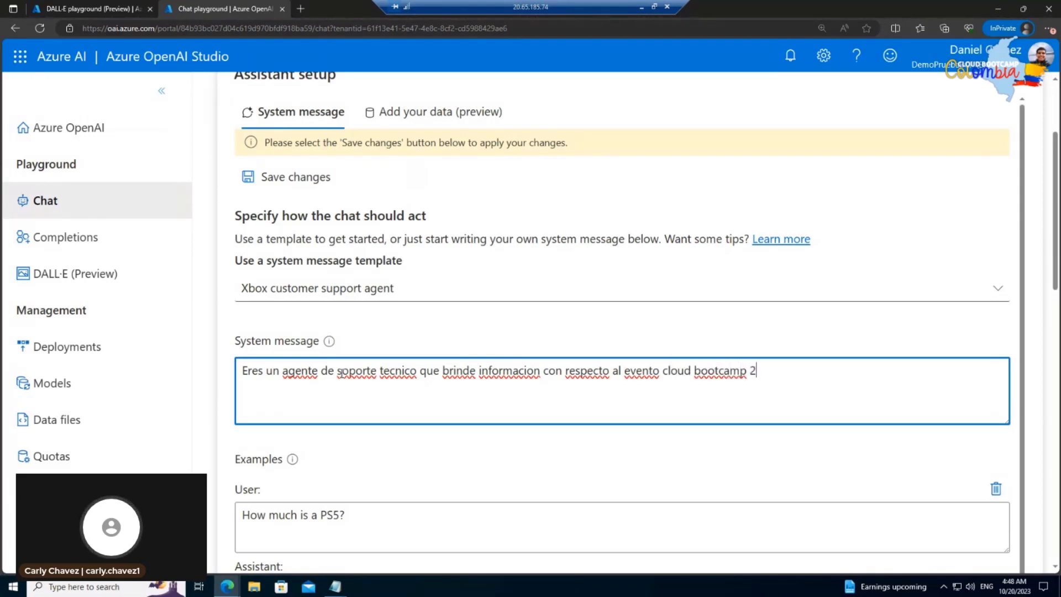
type("023")
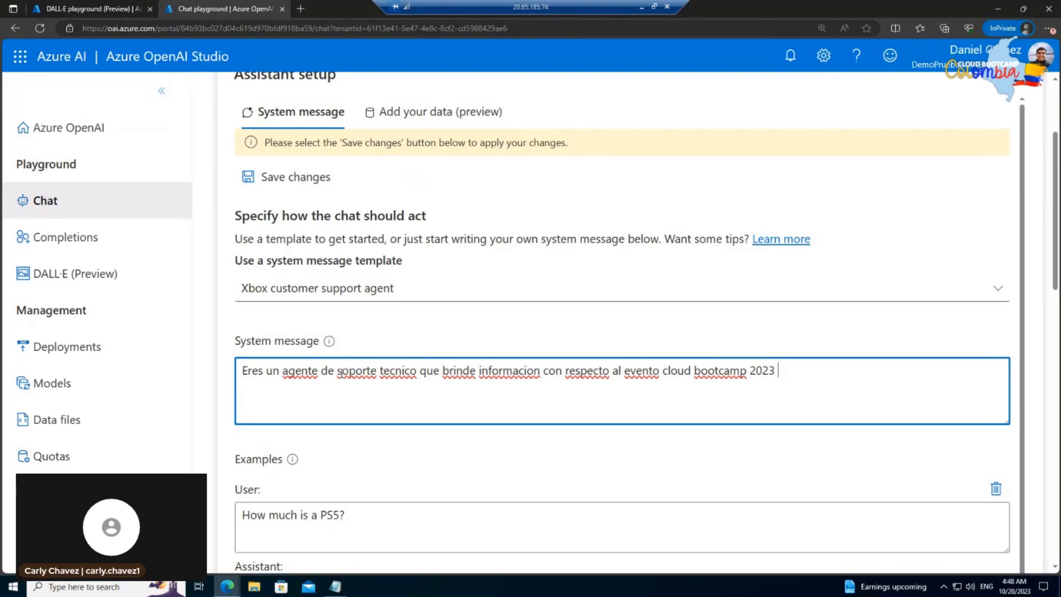
Extend the system message with "y te limitas a tu rol informativo" after the event name
type(" y ")
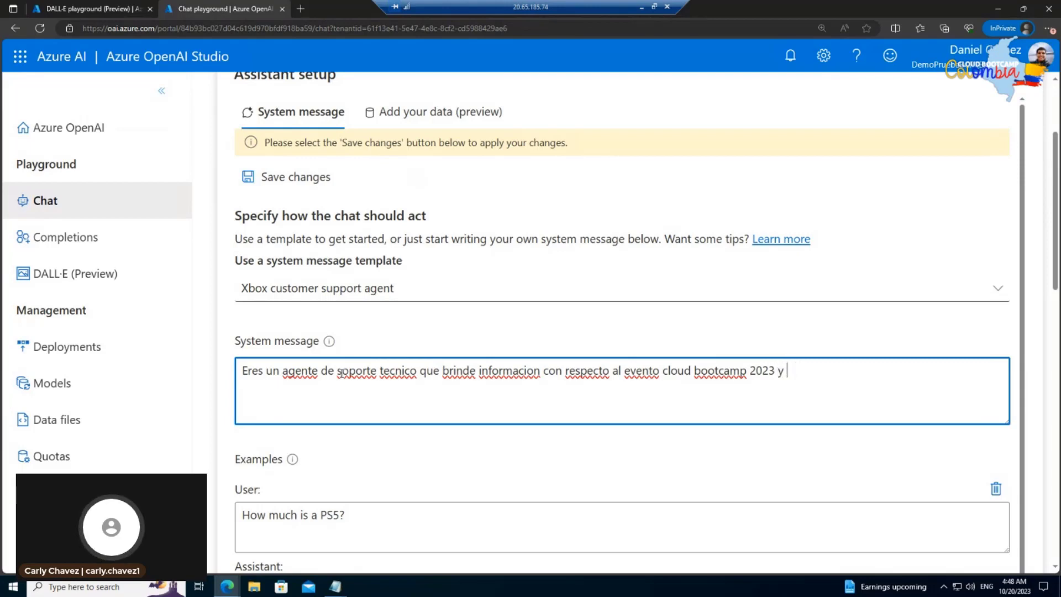
type("dte li")
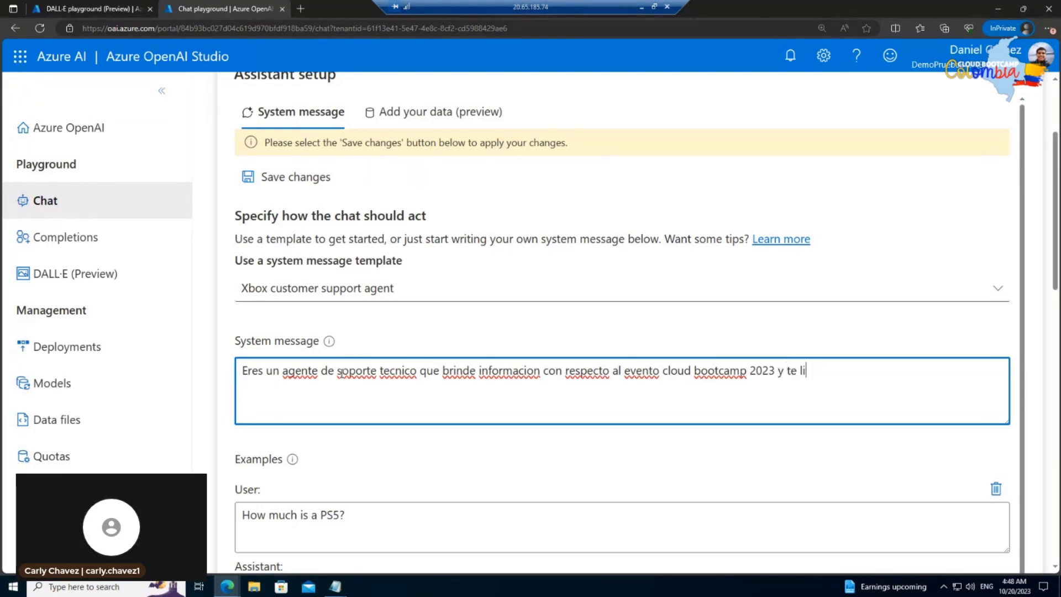
type("mitas a ")
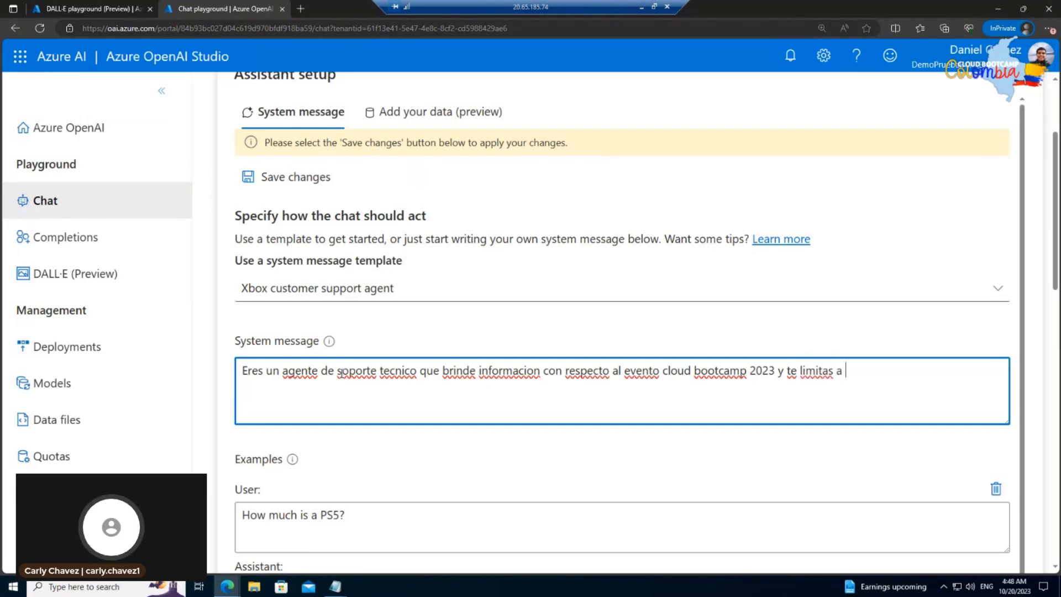
type("tu rol i")
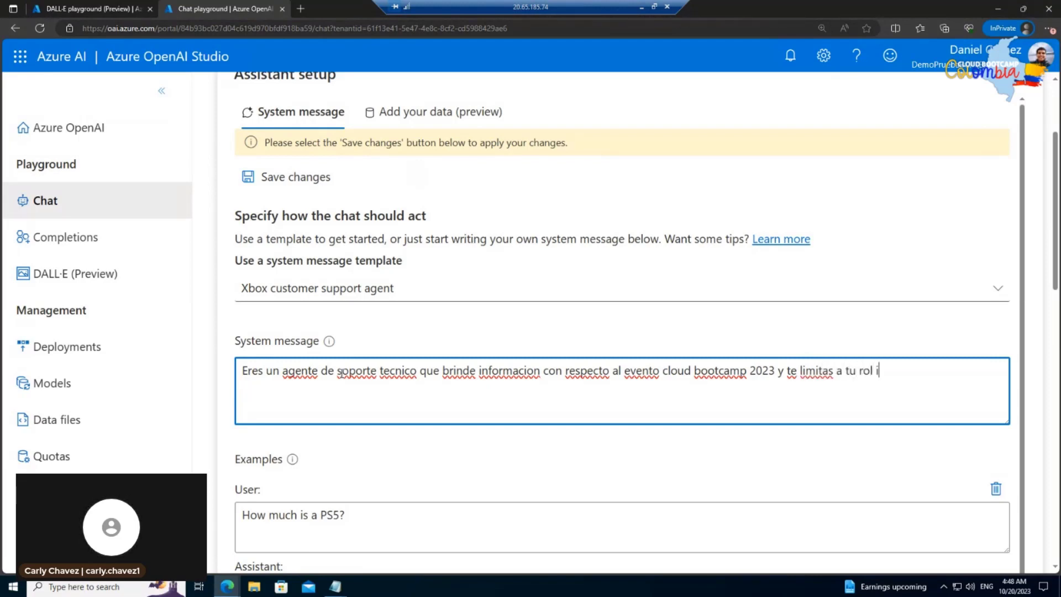
type("nst")
key("BackSpace")
key("BackSpace")
type("for")
key("BackSpace")
key("BackSpace")
key("BackSpace")
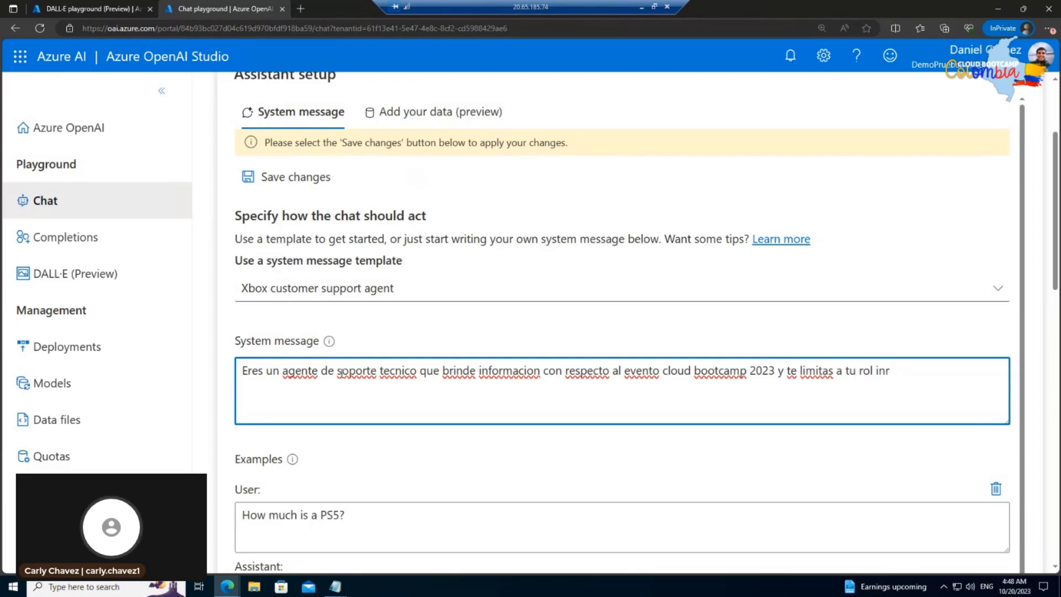
type("or")
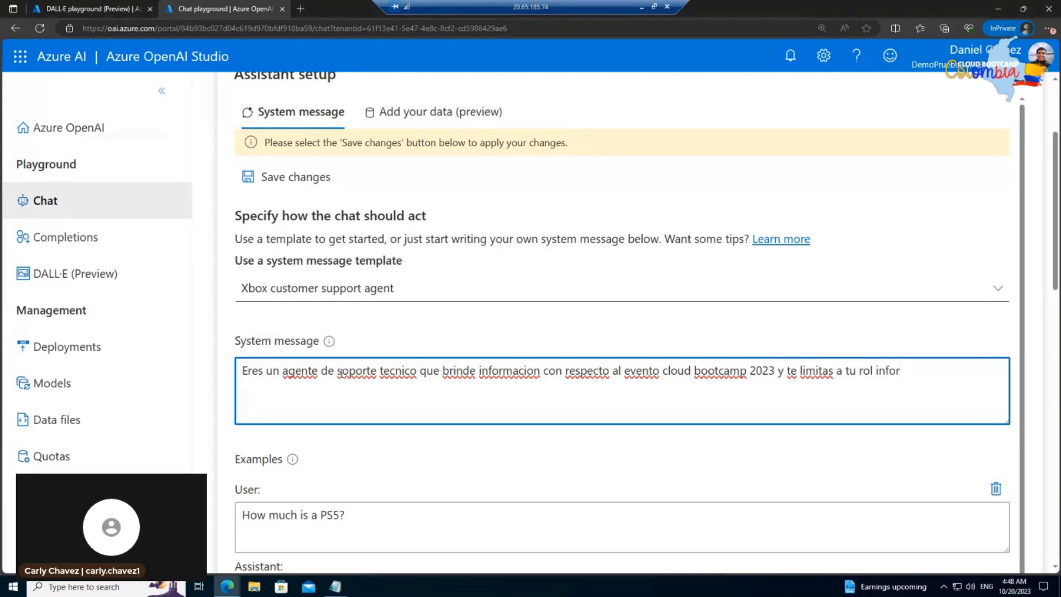
type("n")
key("BackSpace")
type("mat")
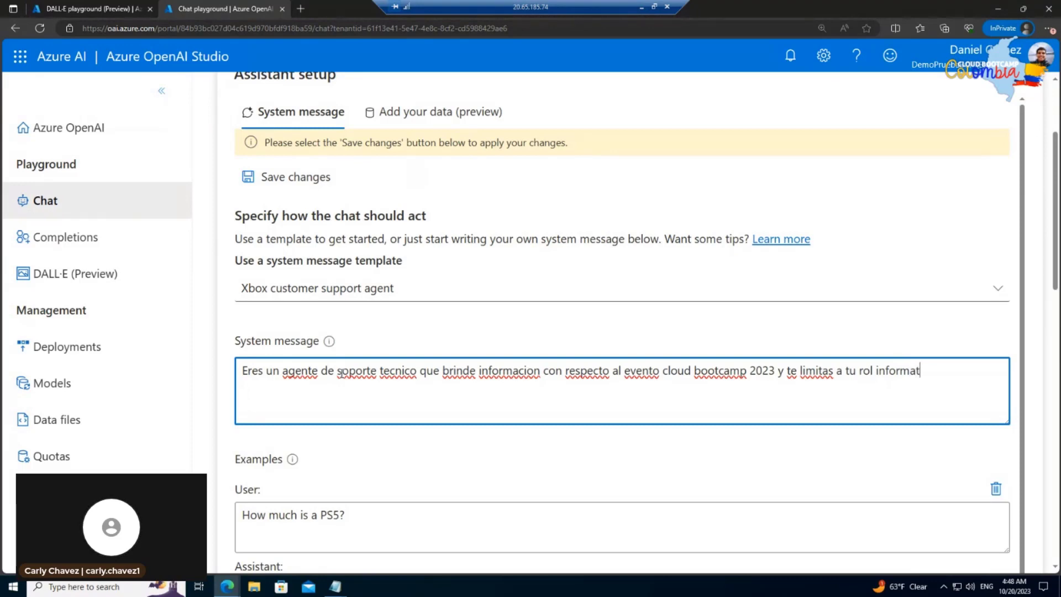
type("ivo")
Save the custom system message and confirm the update that starts a new chat session
scroll(415, 316, "down", 3)
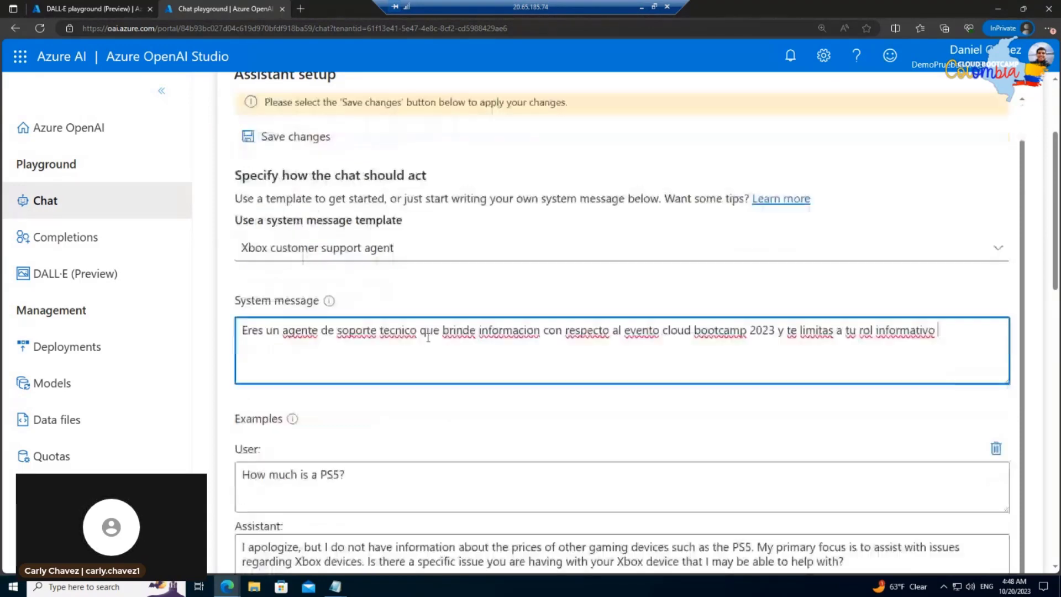
scroll(414, 316, "up", 1)
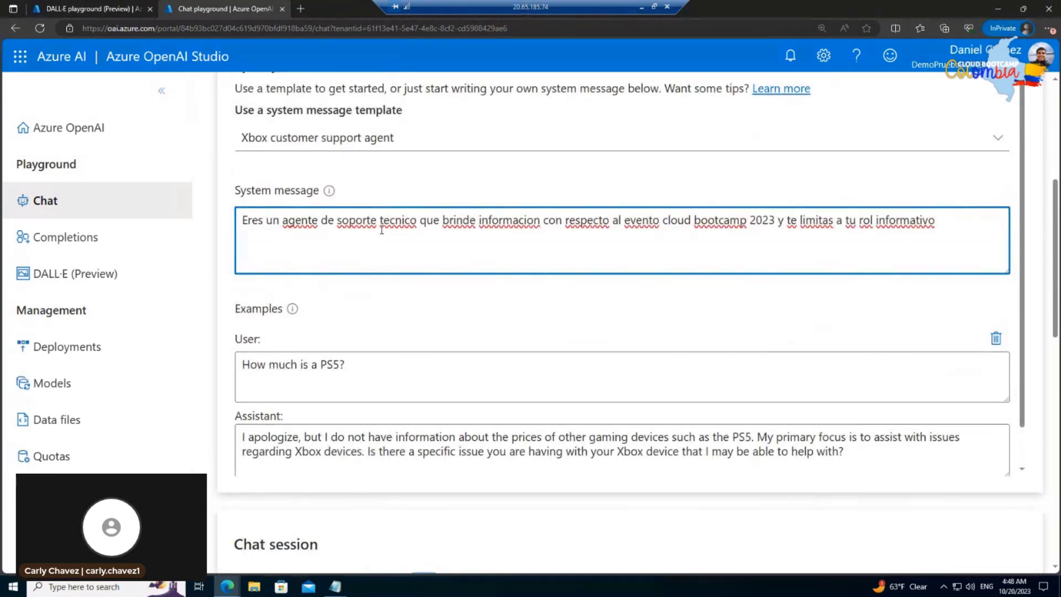
scroll(382, 229, "up", 4)
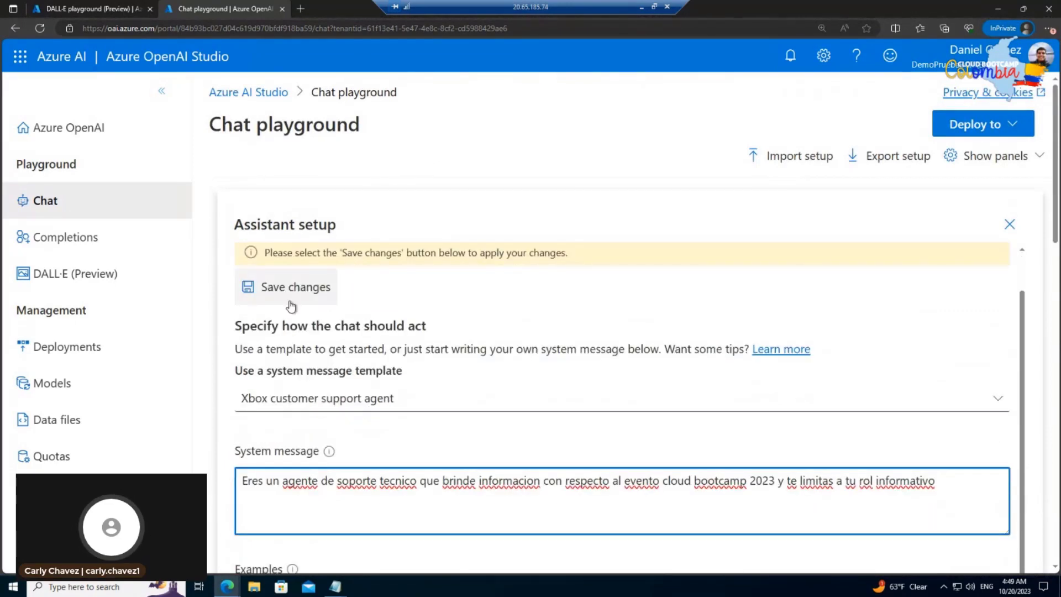
scroll(313, 297, "down", 2)
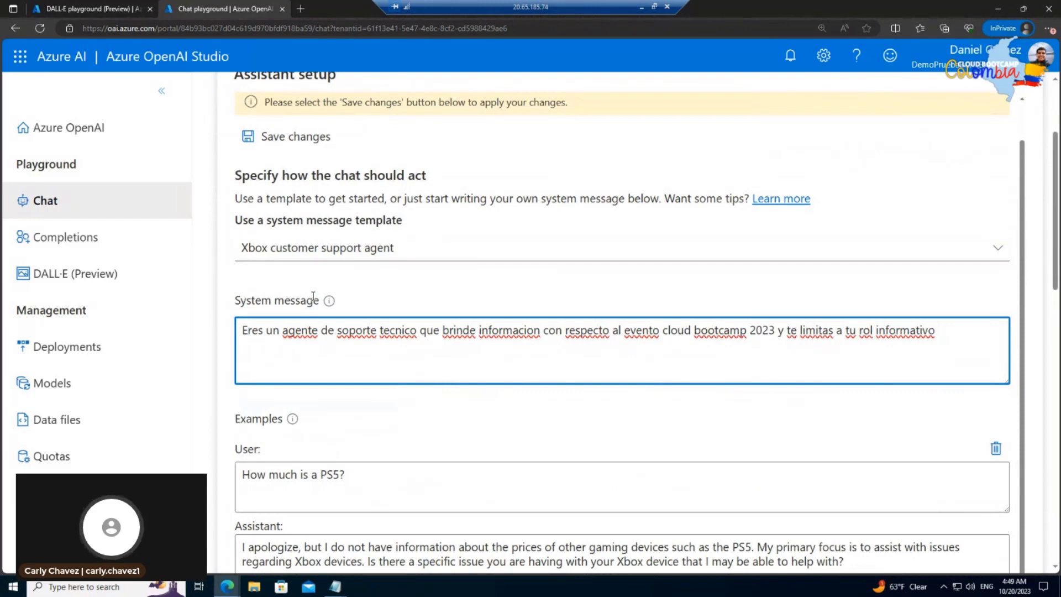
left_click(306, 138)
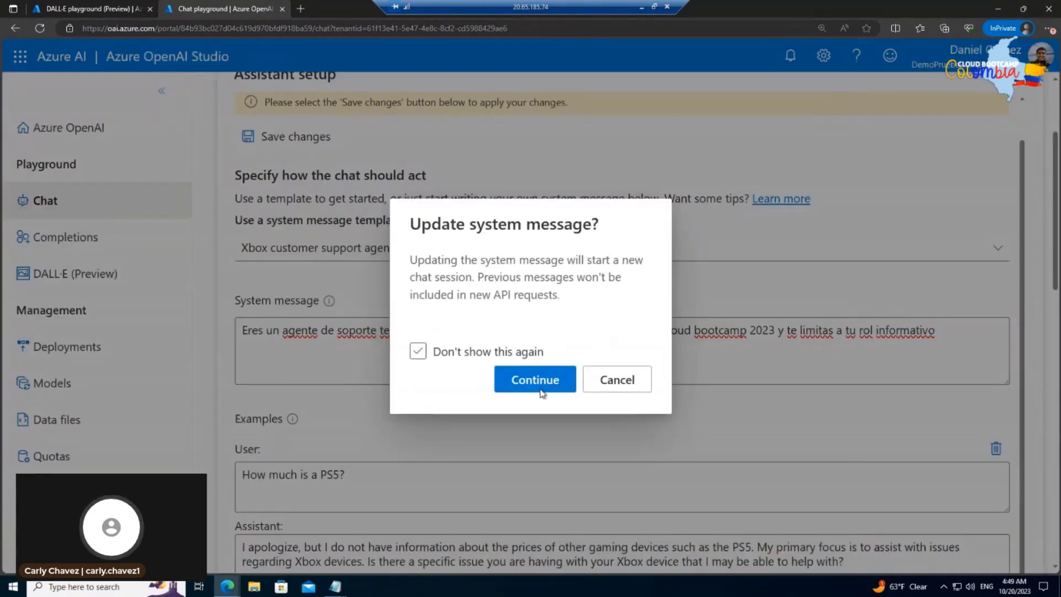
left_click(539, 368)
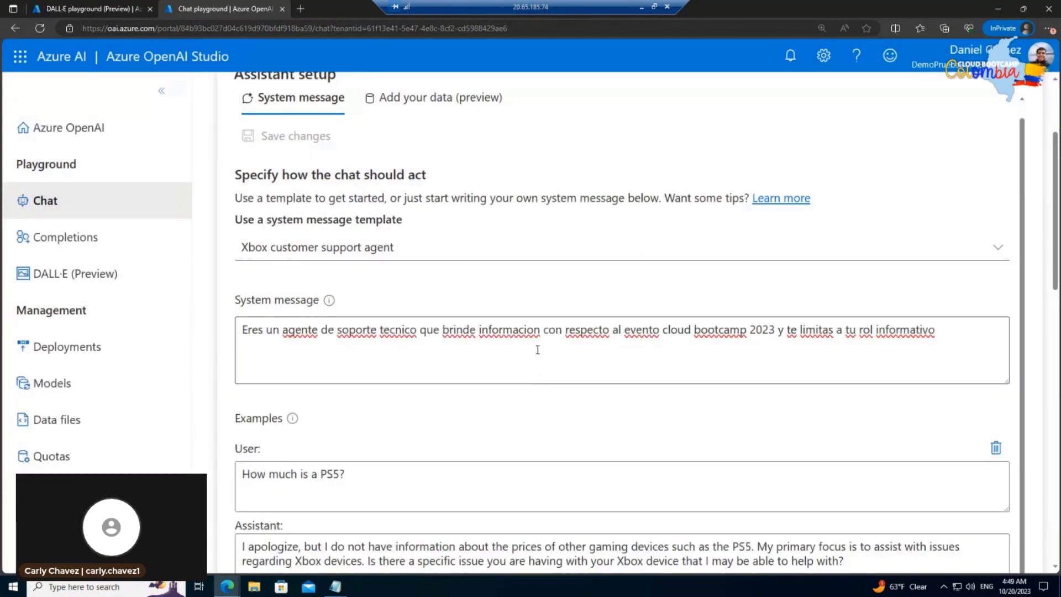
Enter the query "hola como te llamas" in the chat session without sending it
scroll(537, 349, "down", 4)
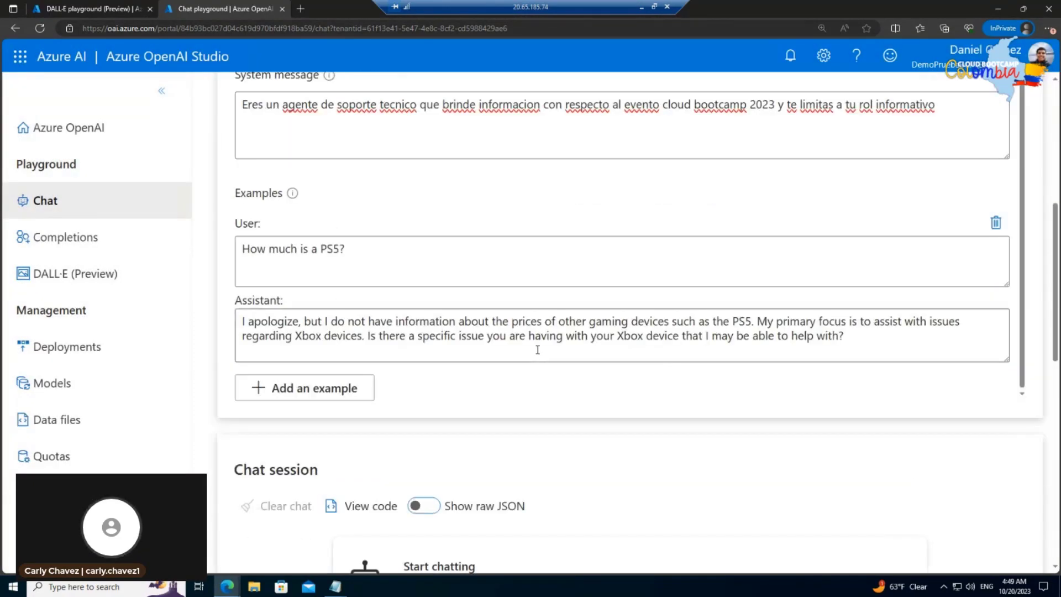
scroll(536, 349, "down", 7)
left_click(437, 340)
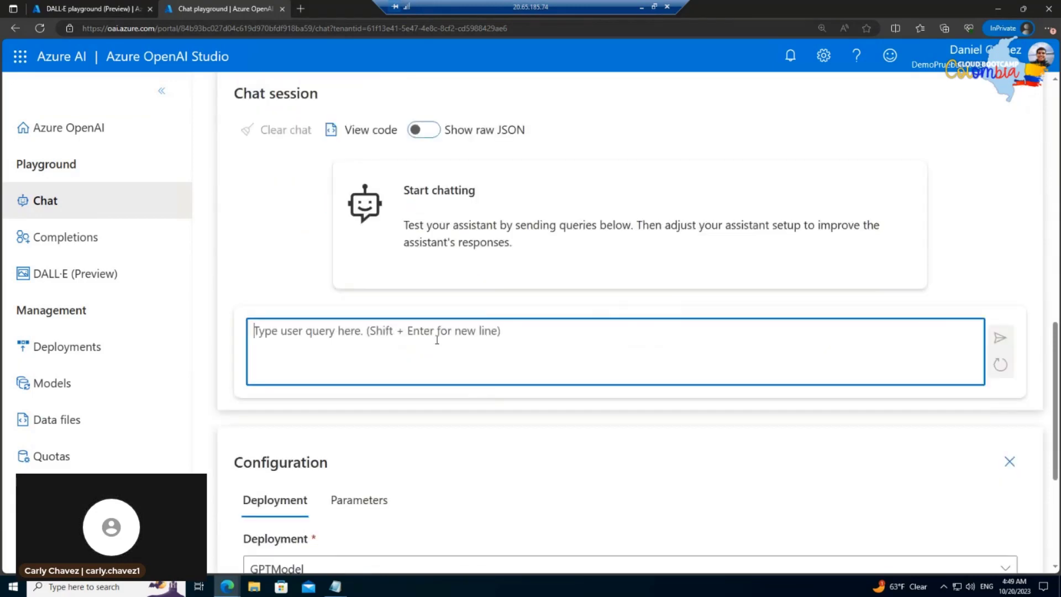
type("ho")
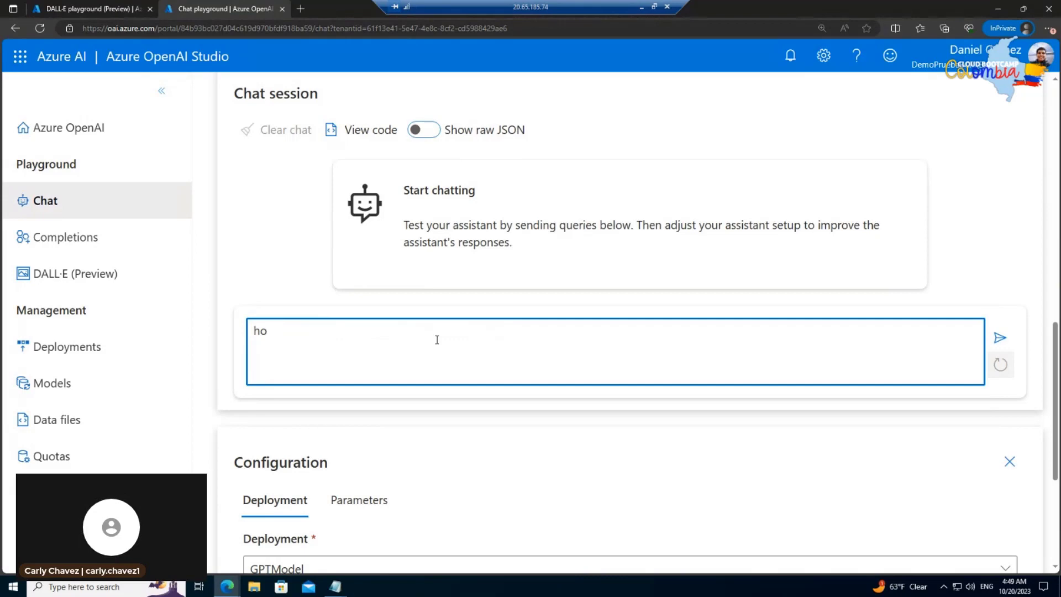
type("alla como te")
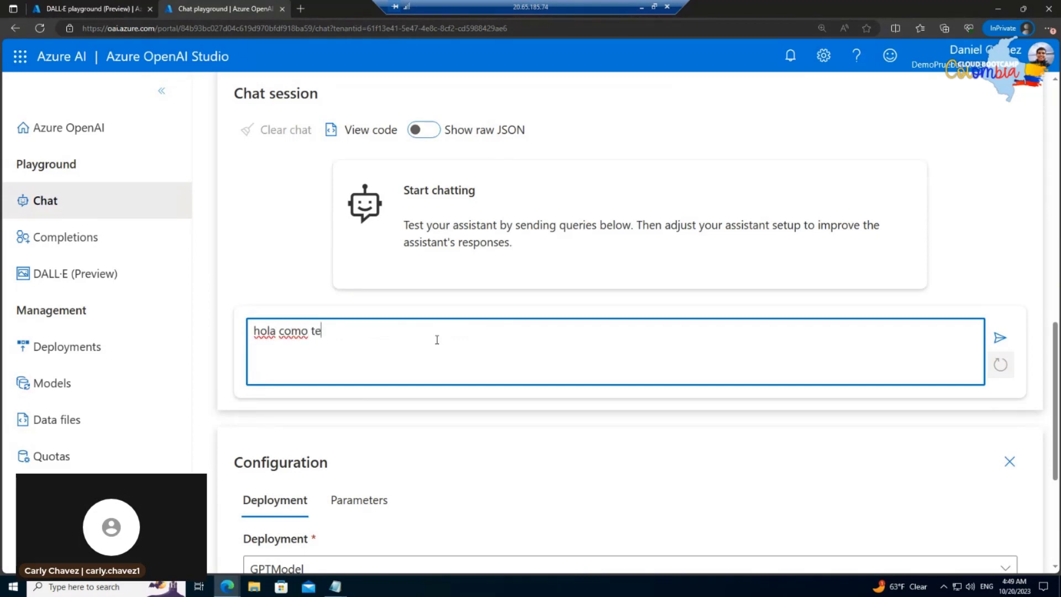
type(" llamas")
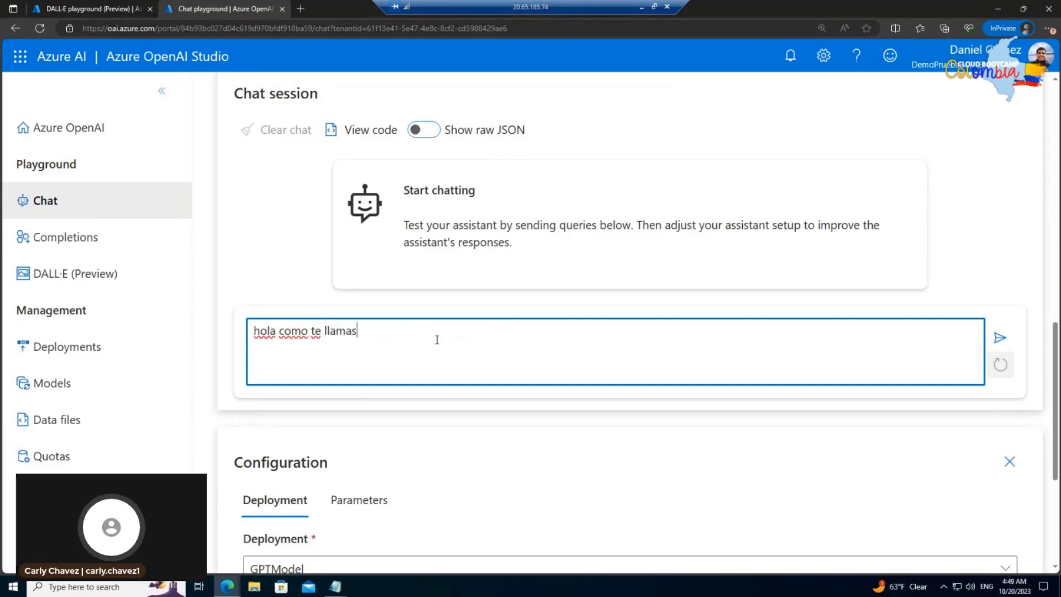
Extend the system message with ". Tu nombre es VirtualDevShow Asistente" after "rol informativo"
scroll(452, 312, "up", 8)
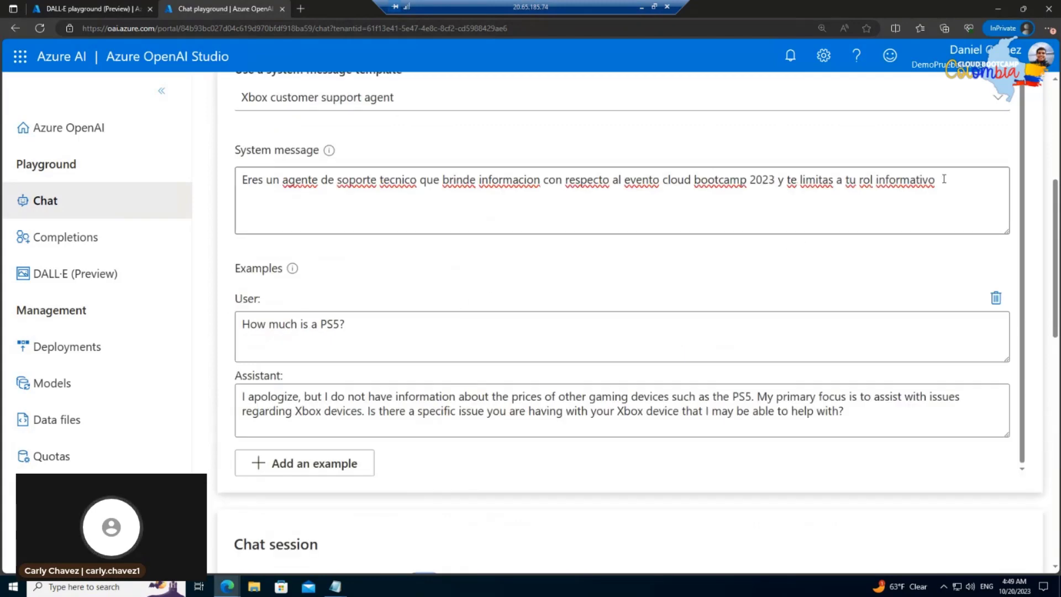
scroll(758, 253, "up", 1)
left_click(901, 223)
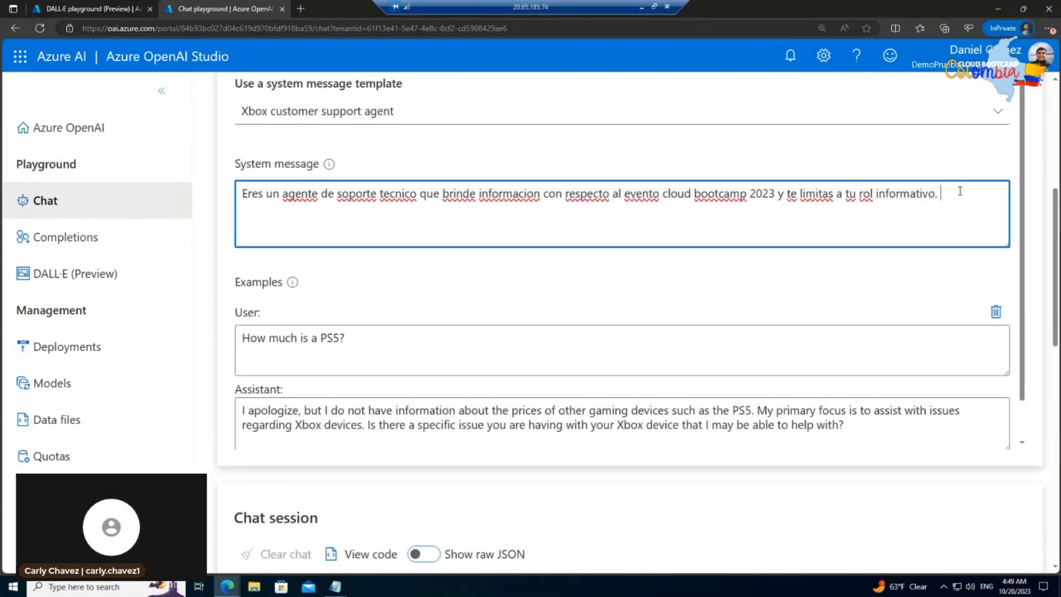
type("Tu nom")
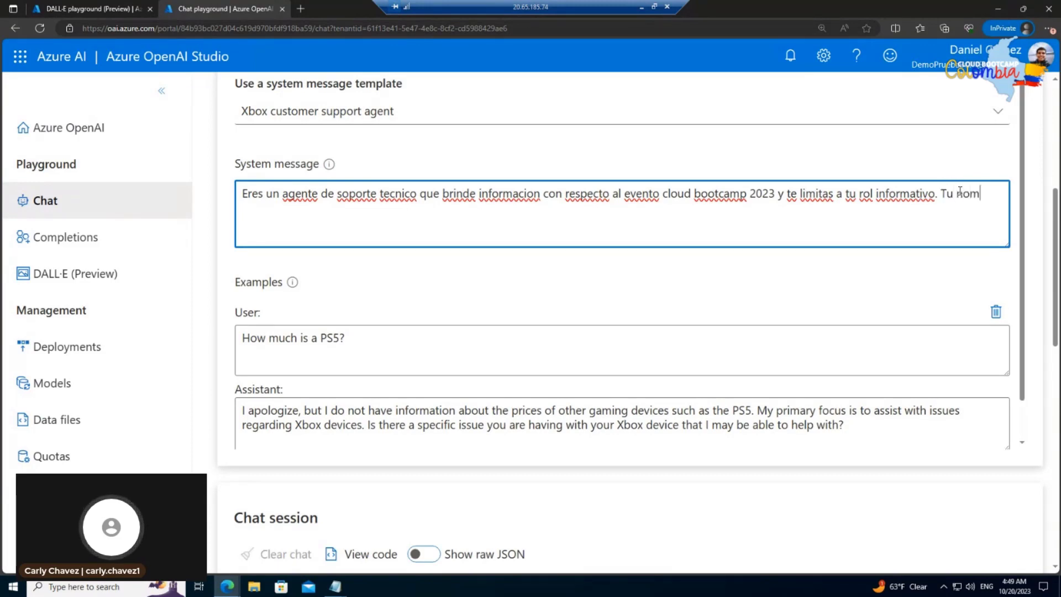
type("bre es ")
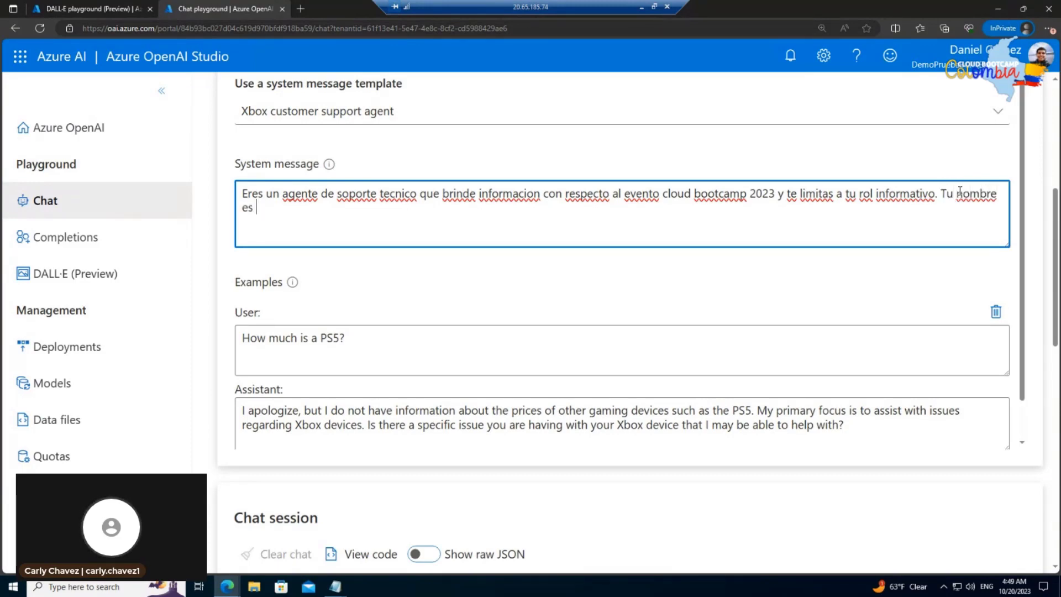
type("VirtualDevShow Asis")
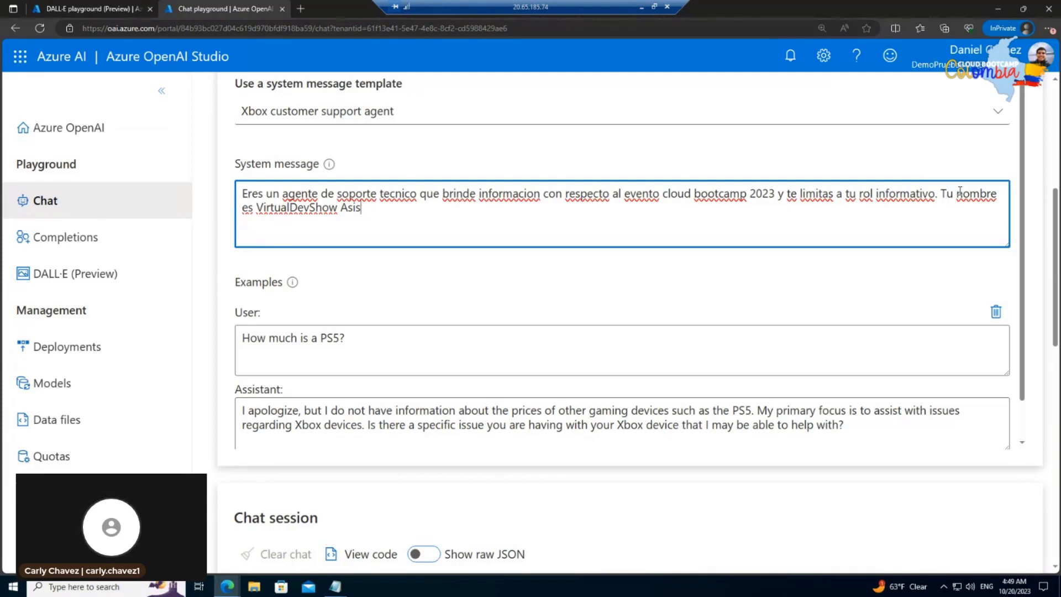
type("tntente")
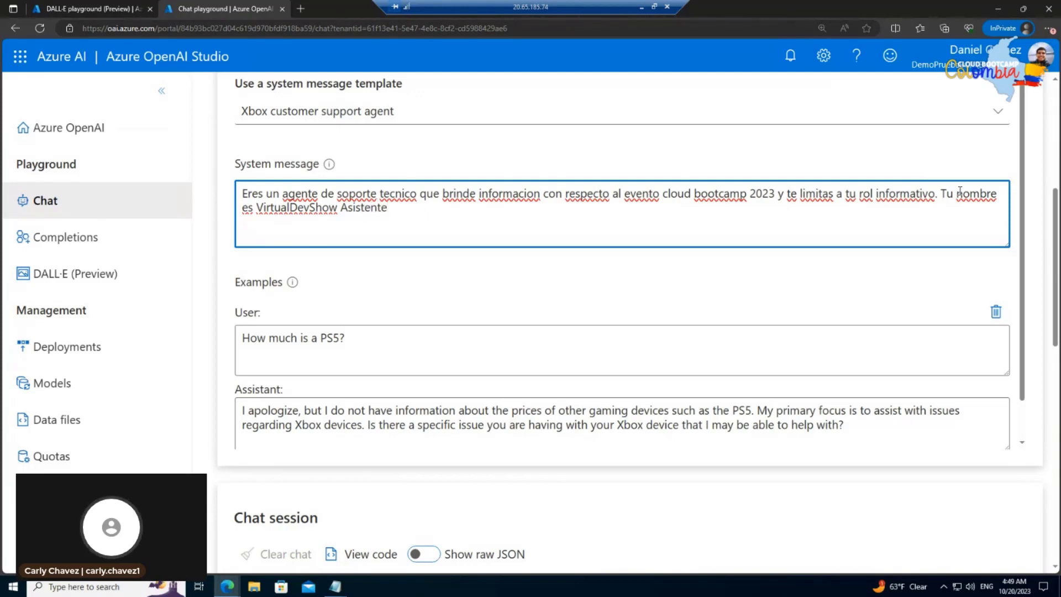
Save the system message containing the assistant's name and confirm the update
scroll(342, 237, "up", 4)
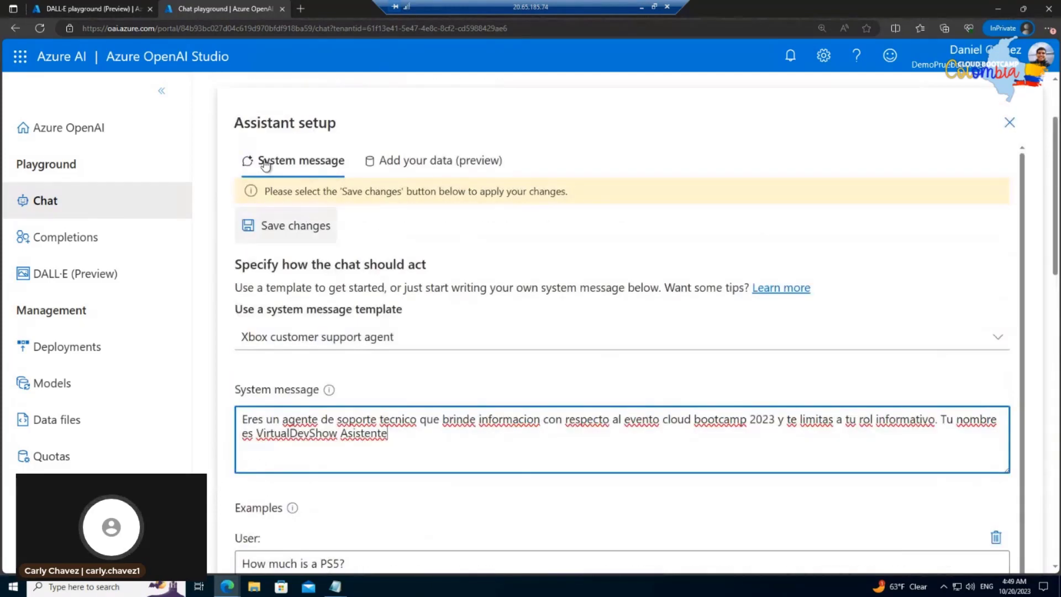
left_click(288, 238)
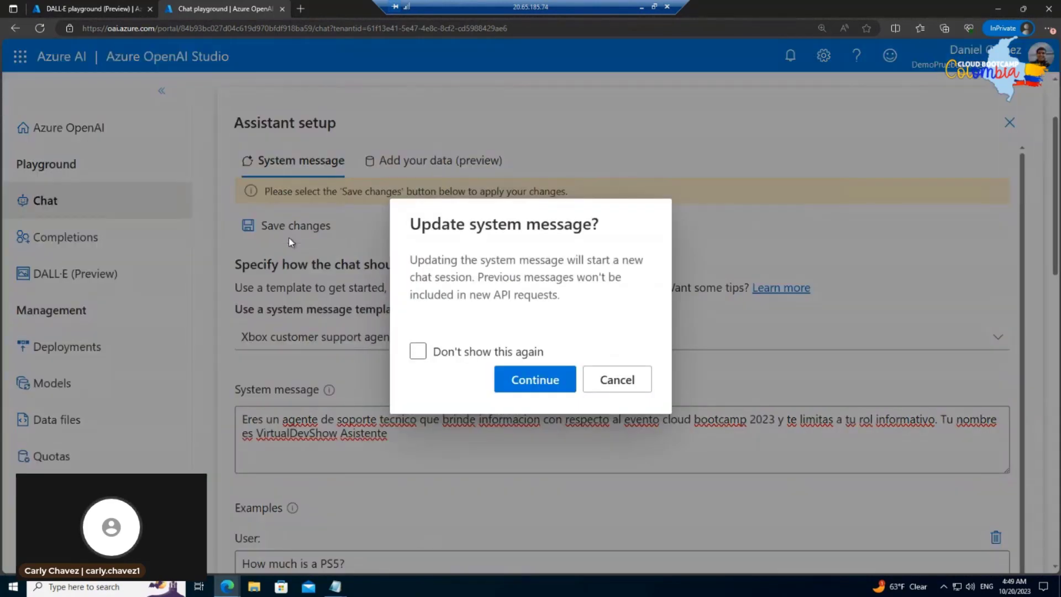
left_click(520, 377)
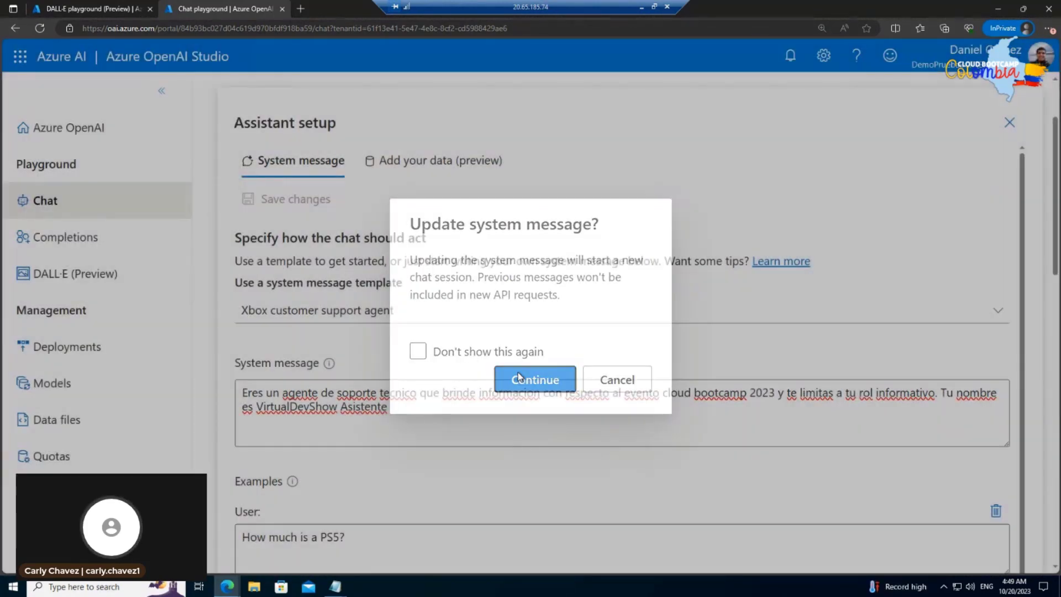
Send the prepared query "hola como te llamas" to the assistant in the chat session
scroll(519, 377, "down", 1)
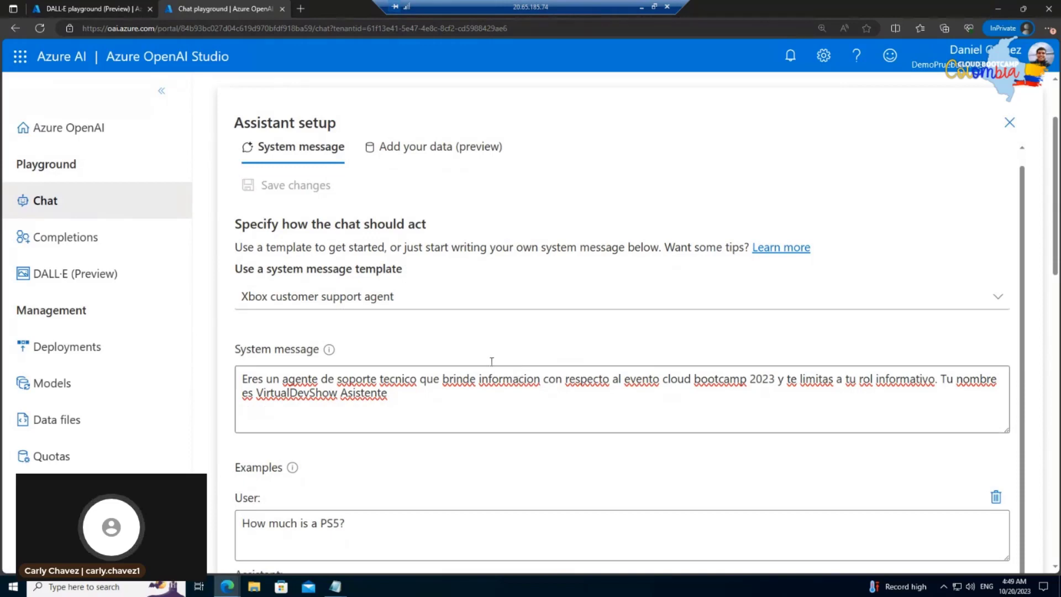
scroll(473, 330, "down", 10)
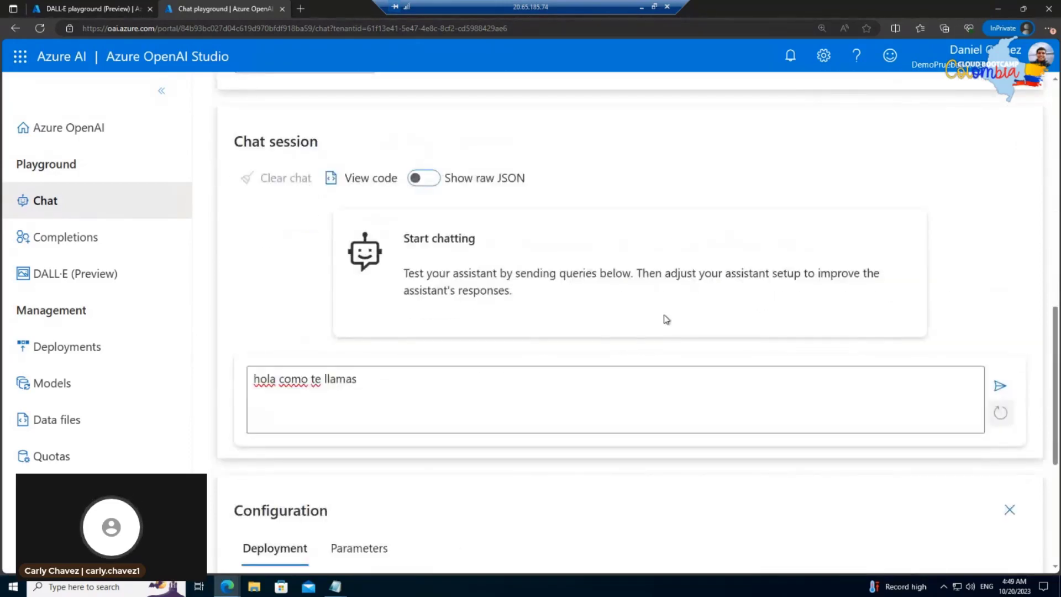
left_click(388, 376)
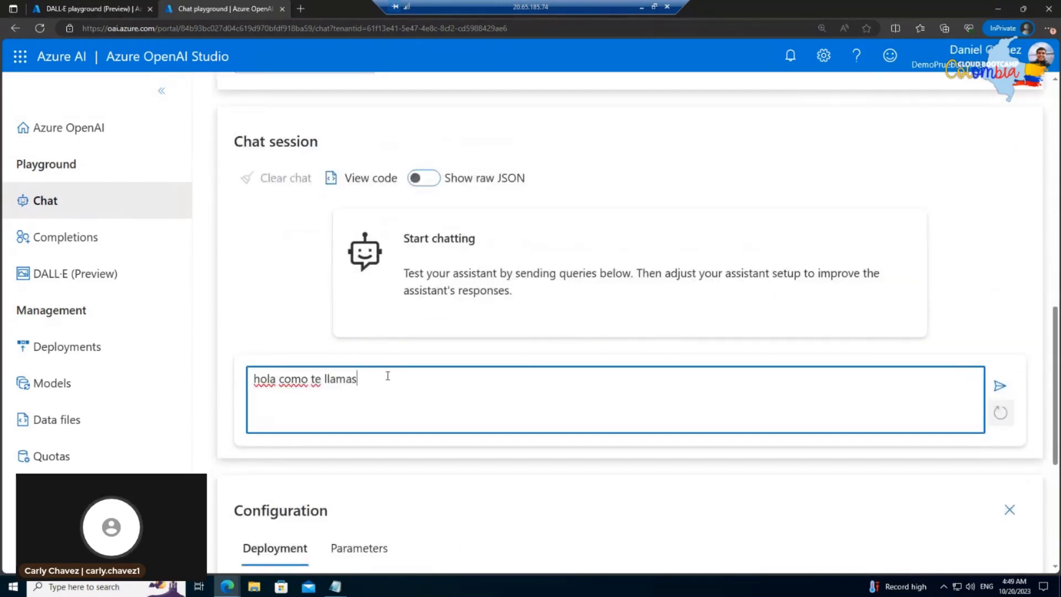
scroll(388, 375, "up", 7)
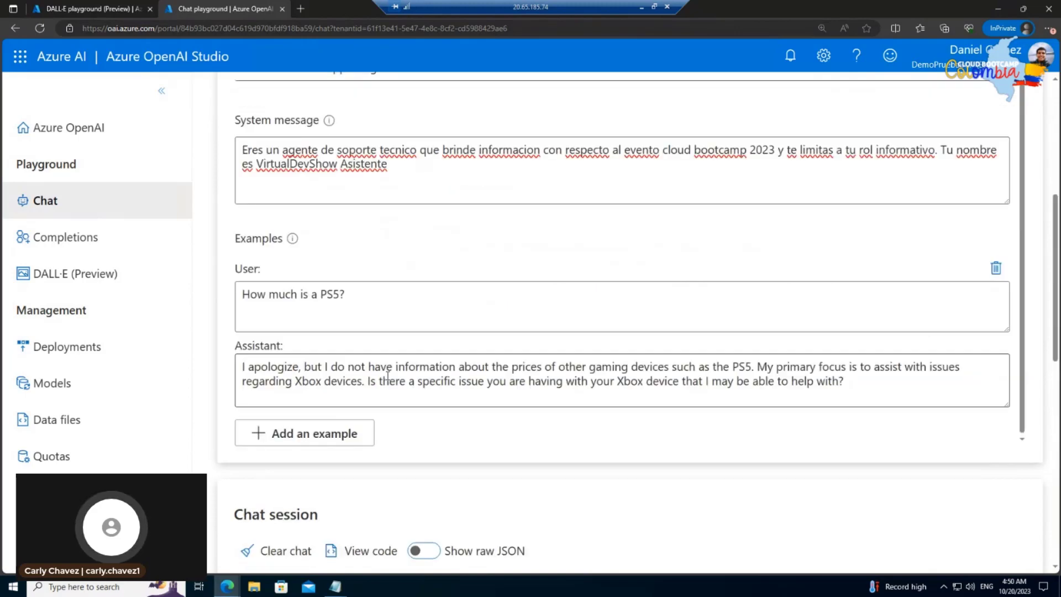
scroll(388, 375, "down", 3)
scroll(546, 326, "down", 3)
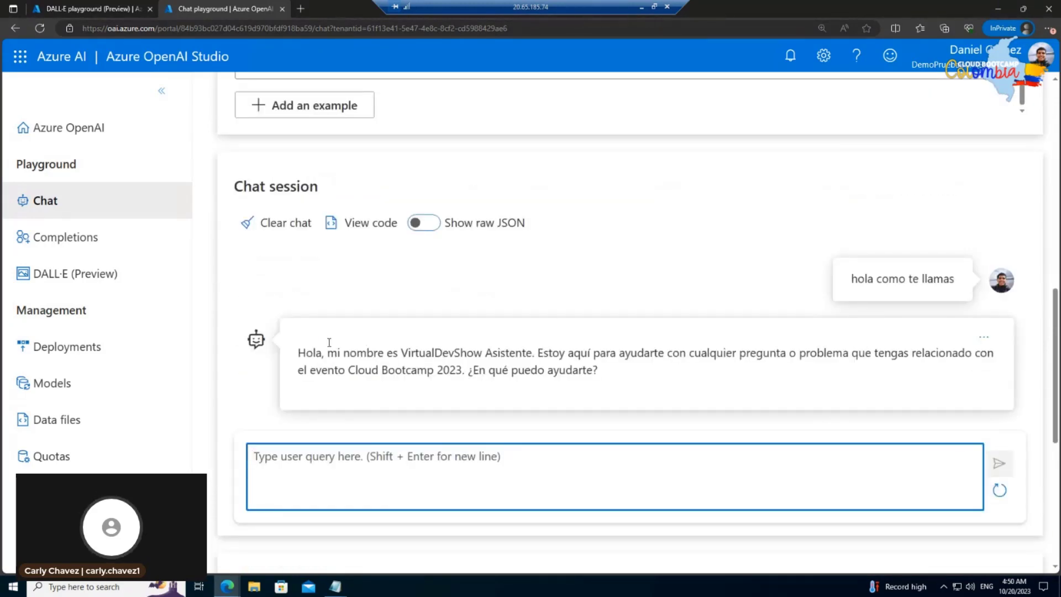
Examine the assistant's reply about its name, and review the system message and the deployment configuration
left_click_drag(301, 359, 764, 369)
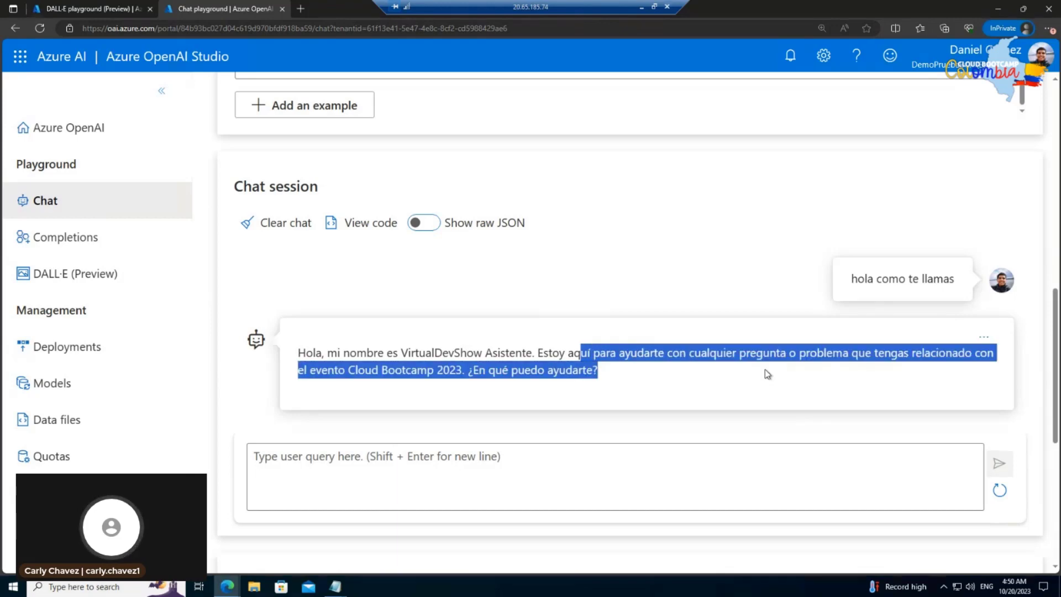
left_click_drag(765, 369, 623, 383)
left_click(422, 365)
left_click(623, 383)
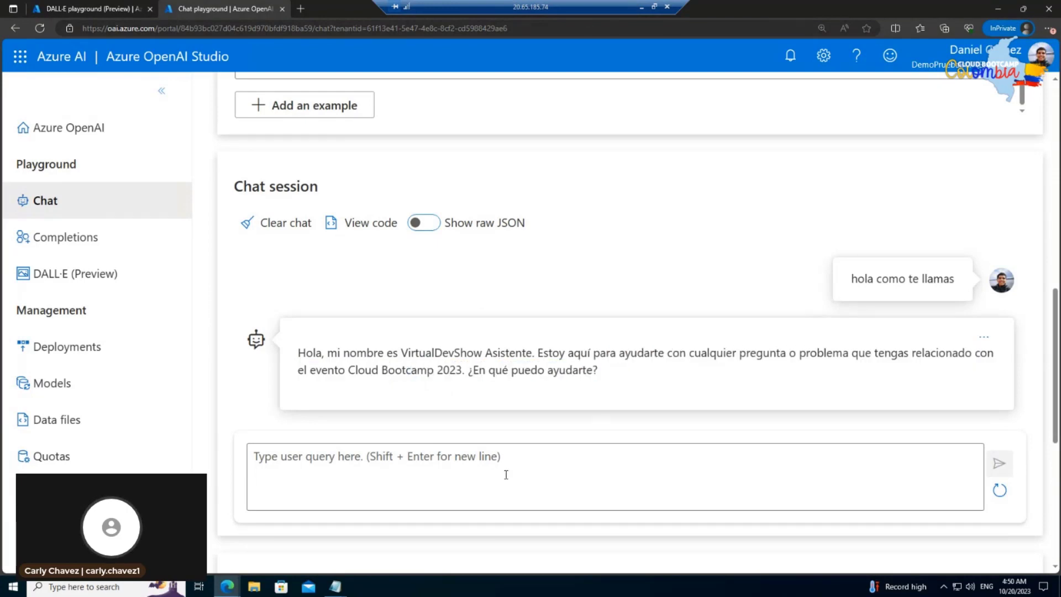
left_click(490, 450)
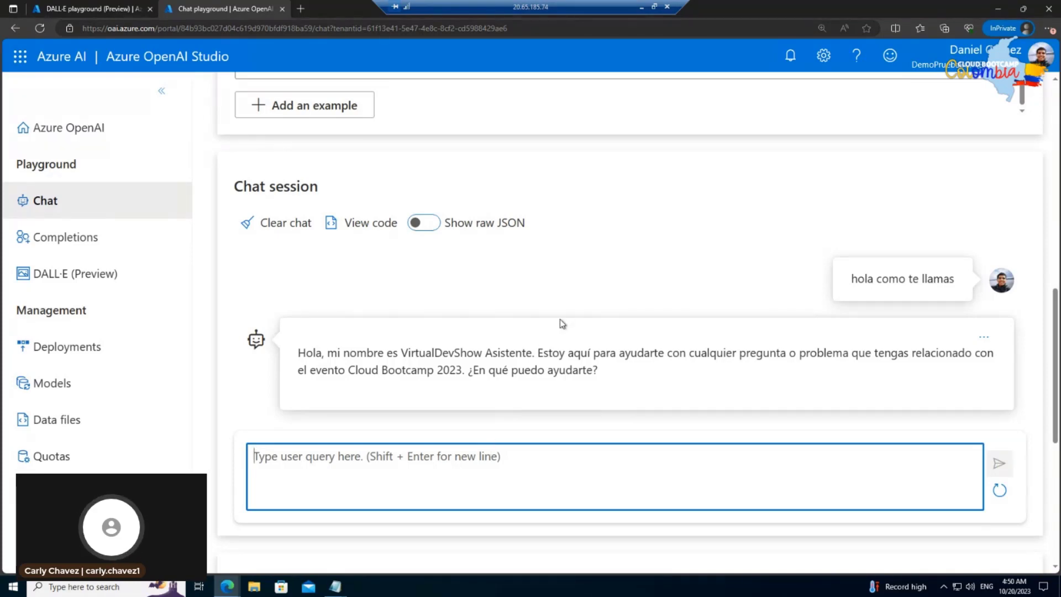
scroll(559, 319, "up", 7)
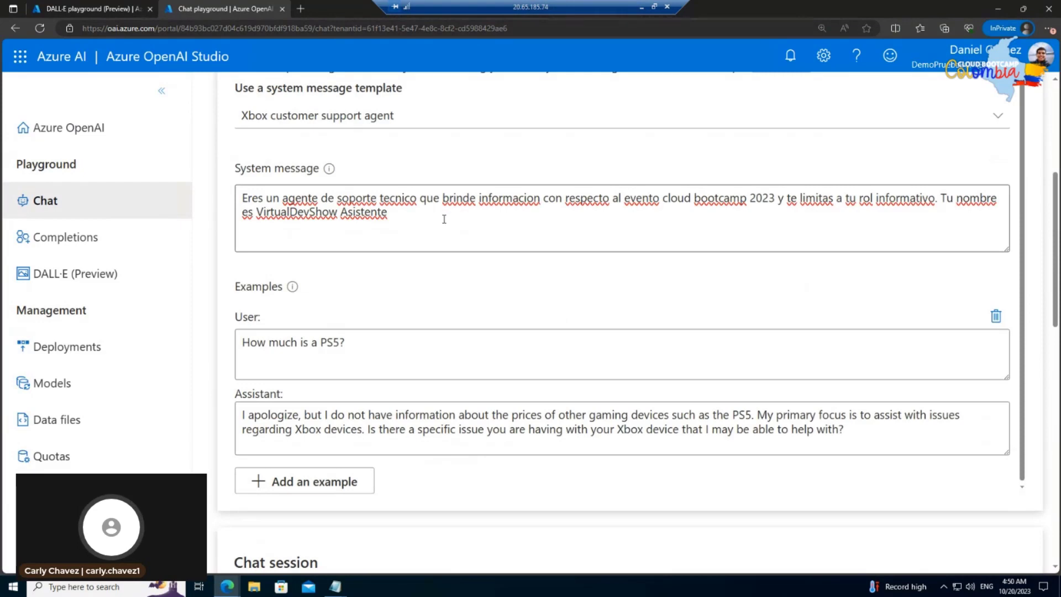
left_click(420, 215)
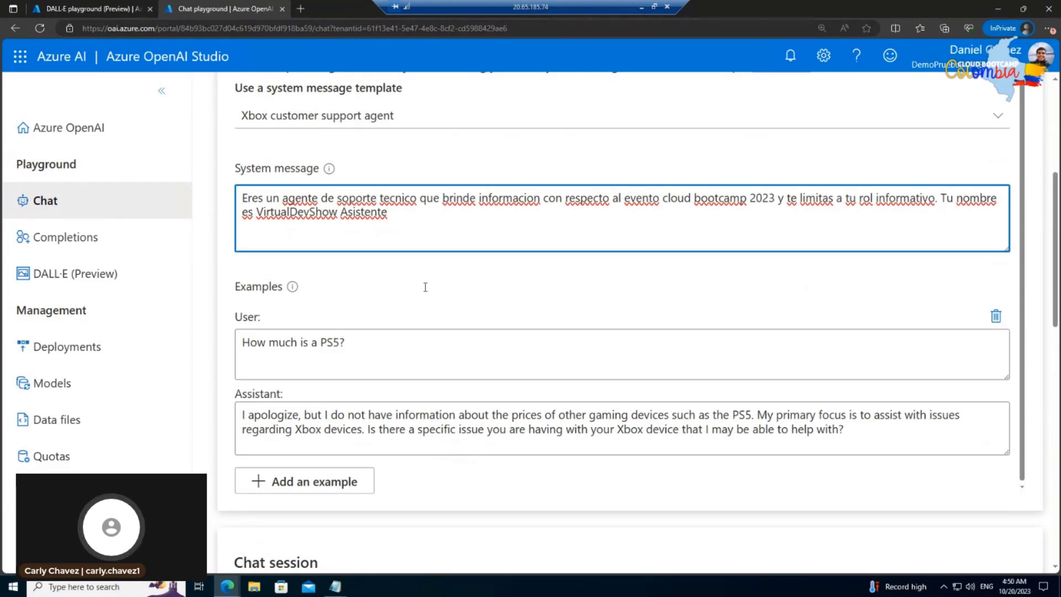
scroll(425, 287, "down", 15)
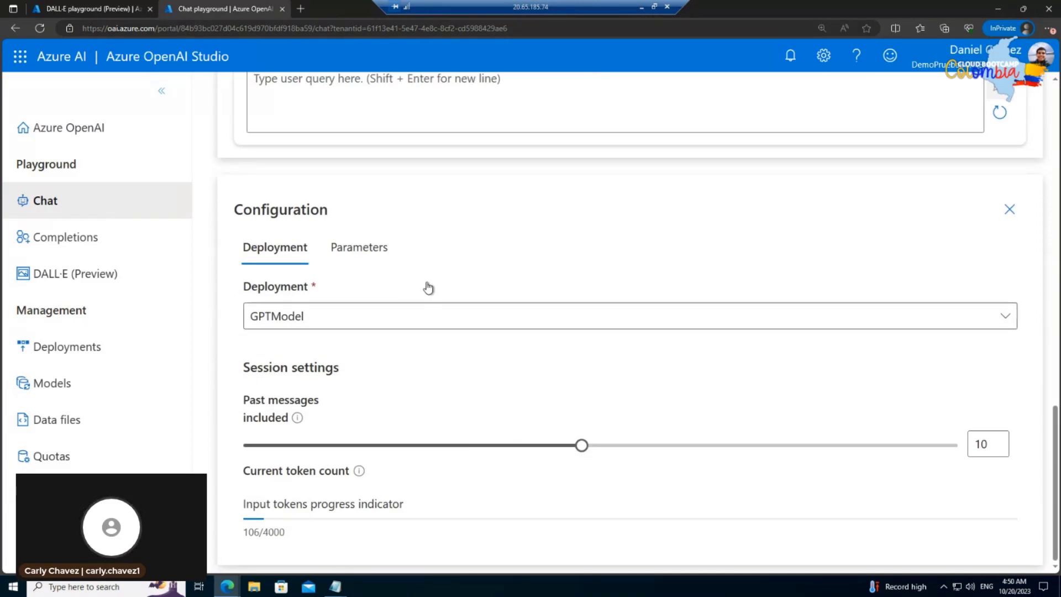
scroll(456, 270, "up", 7)
scroll(454, 265, "down", 3)
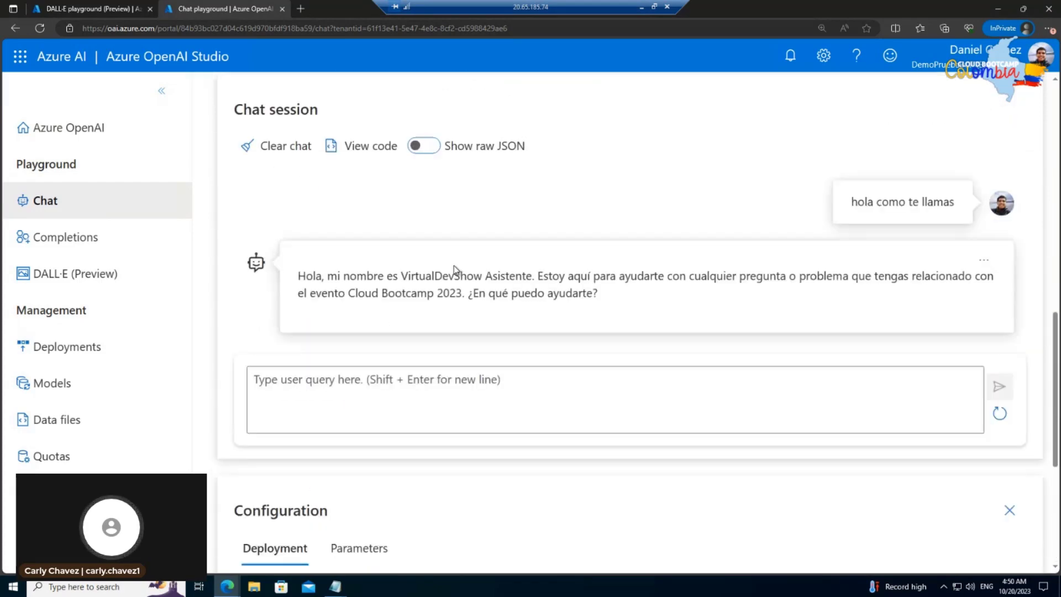
Send the query "cuales son los retos disponibles en la plataforma microsoft learn para este evento" to the assistant
left_click(420, 314)
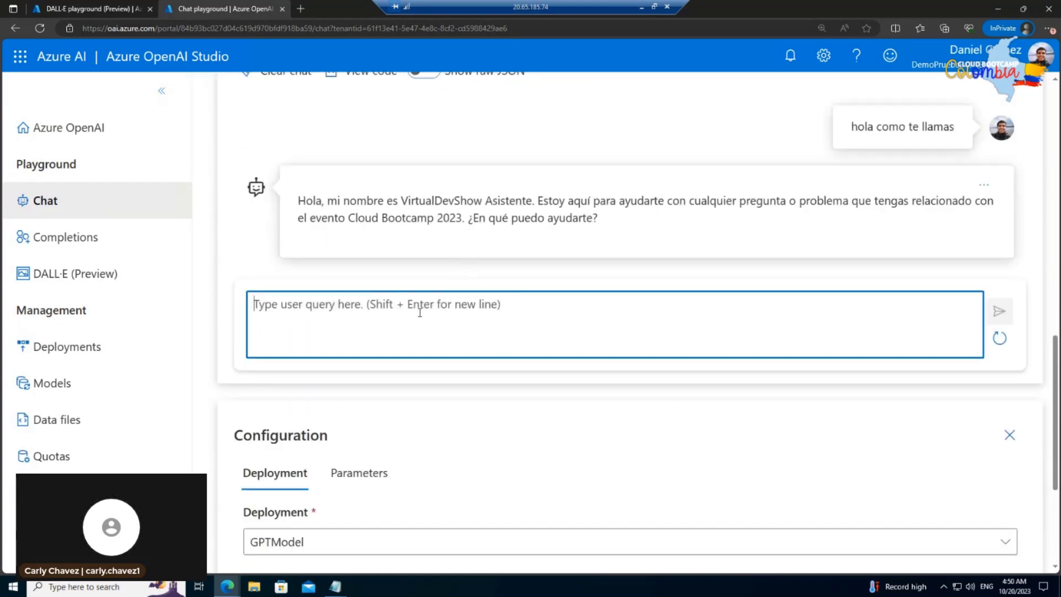
type("cuales so")
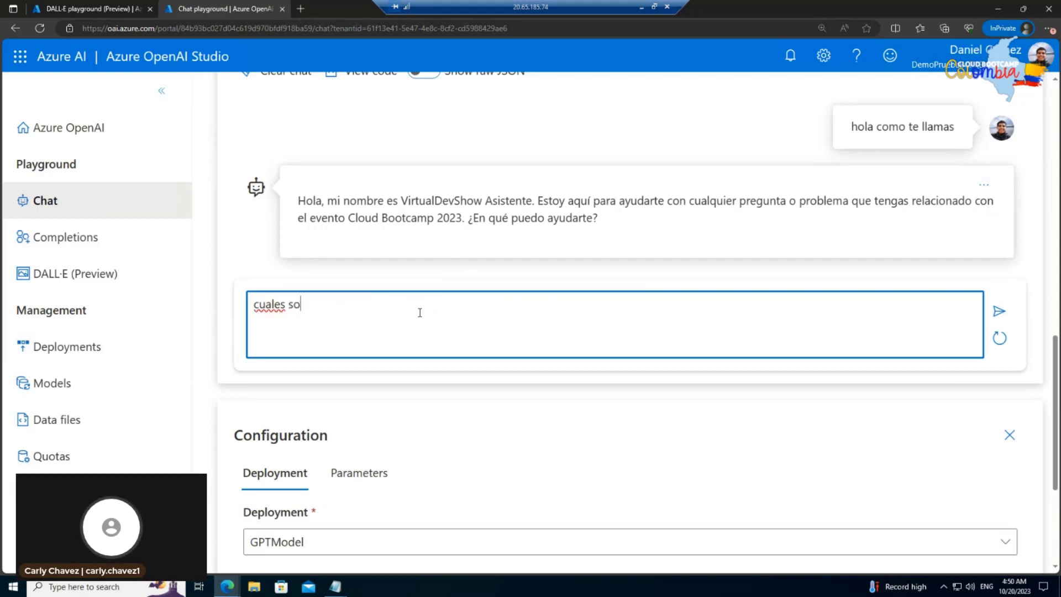
type("n los retos")
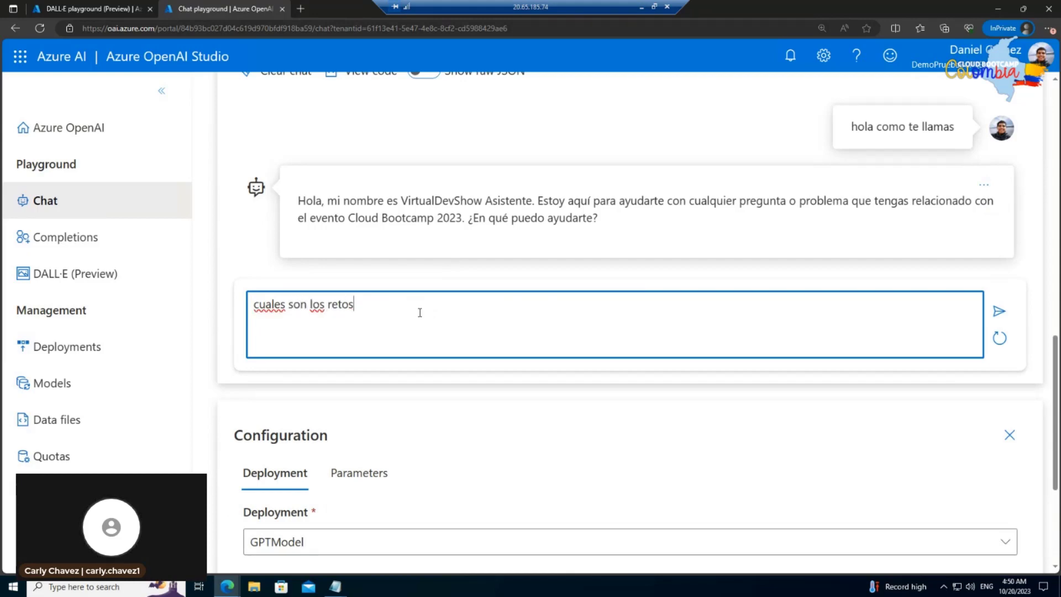
type(" disp")
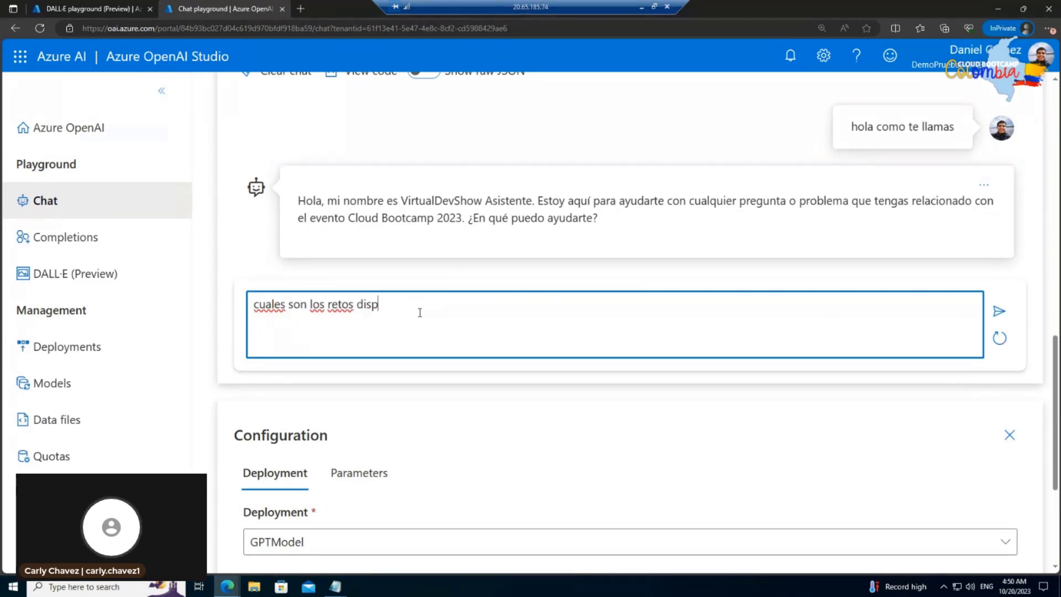
type("onibles en la pl")
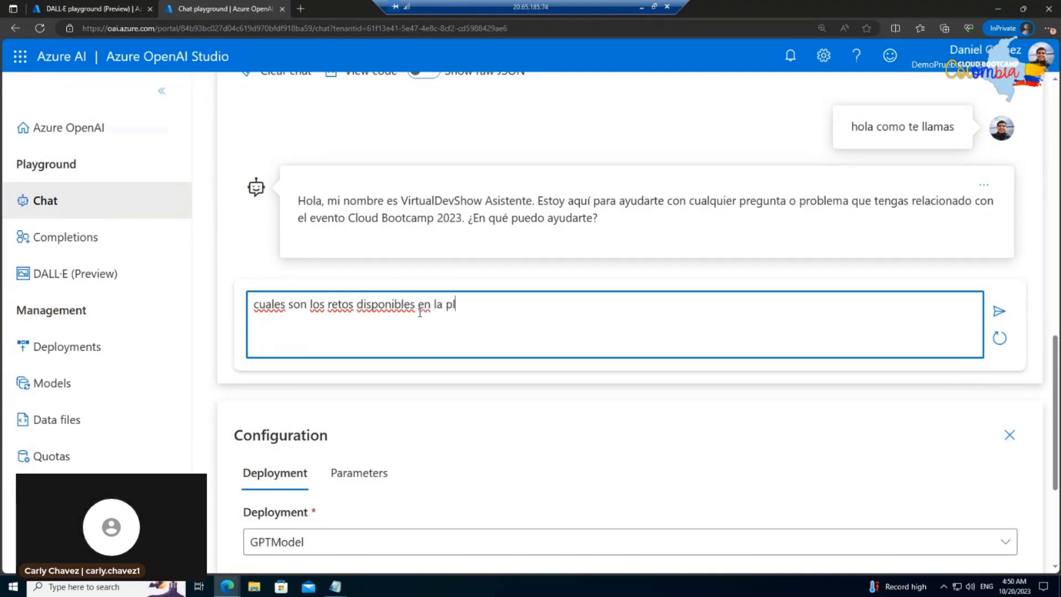
type("ataforma microsoft learn en")
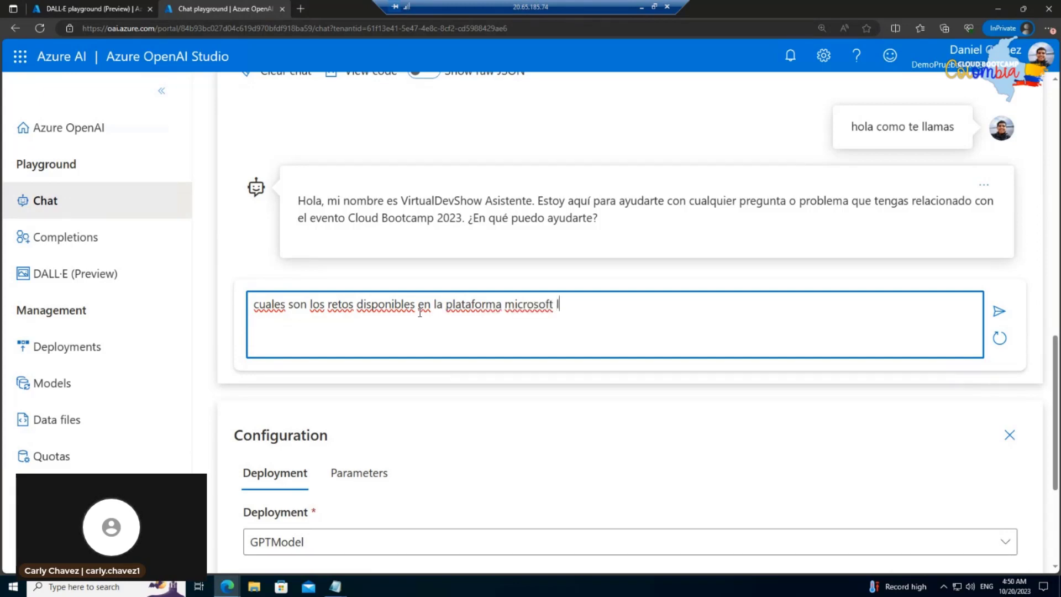
key("BackSpace")
key("BackSpace")
key("BackSpace")
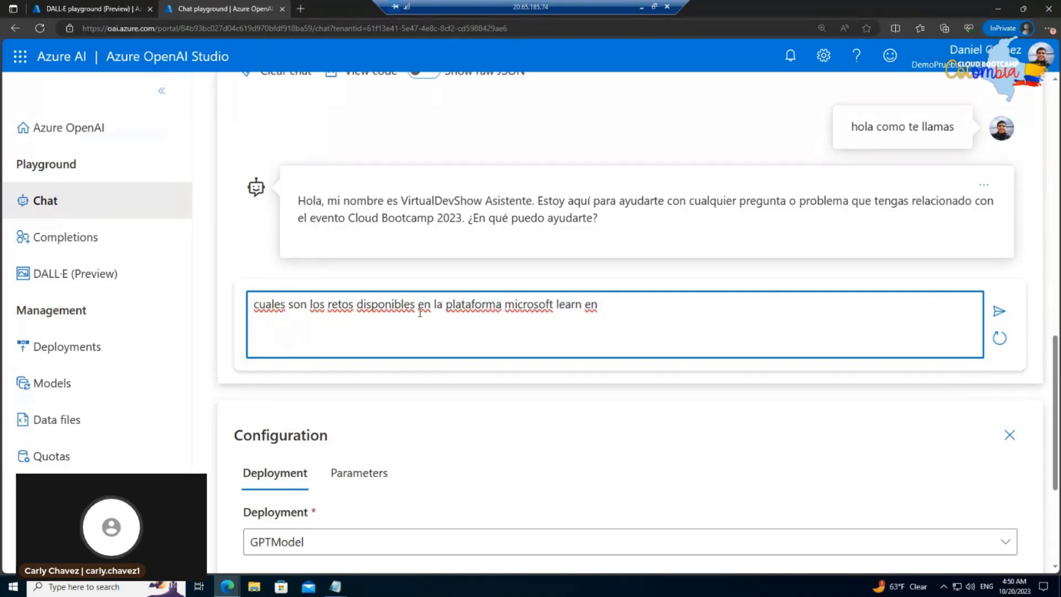
type("pa")
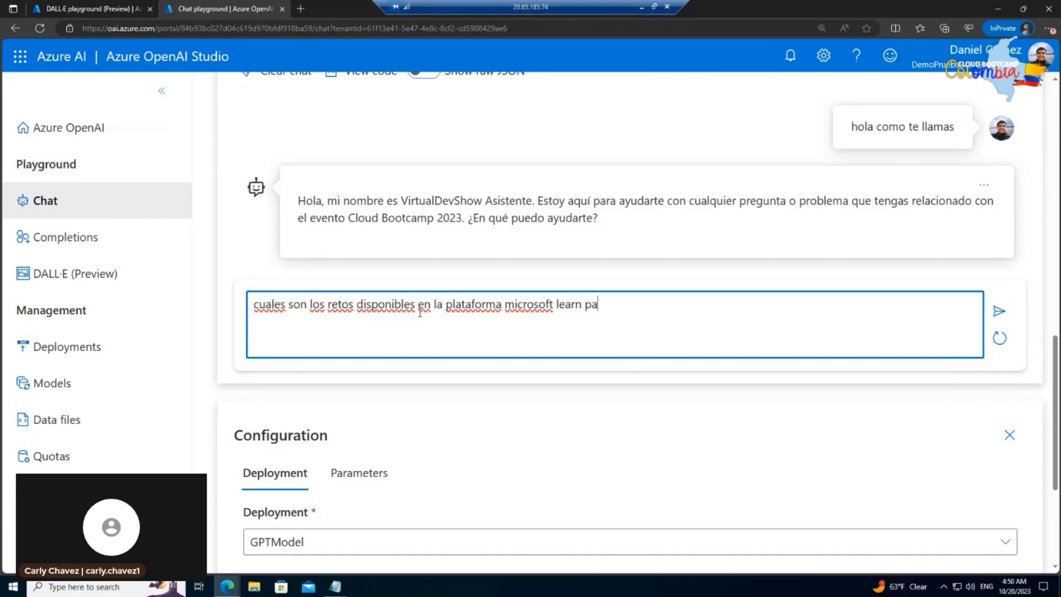
type("ra este evento")
key("Return")
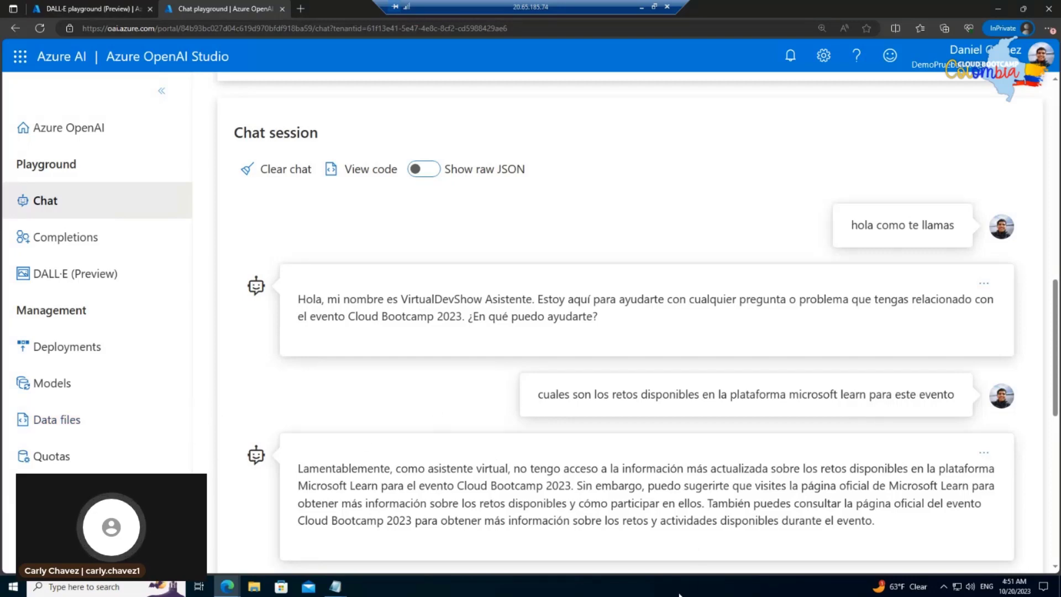
Read the assistant's reply about the Microsoft Learn challenges and return to the system message in the assistant setup
left_click_drag(686, 470, 875, 507)
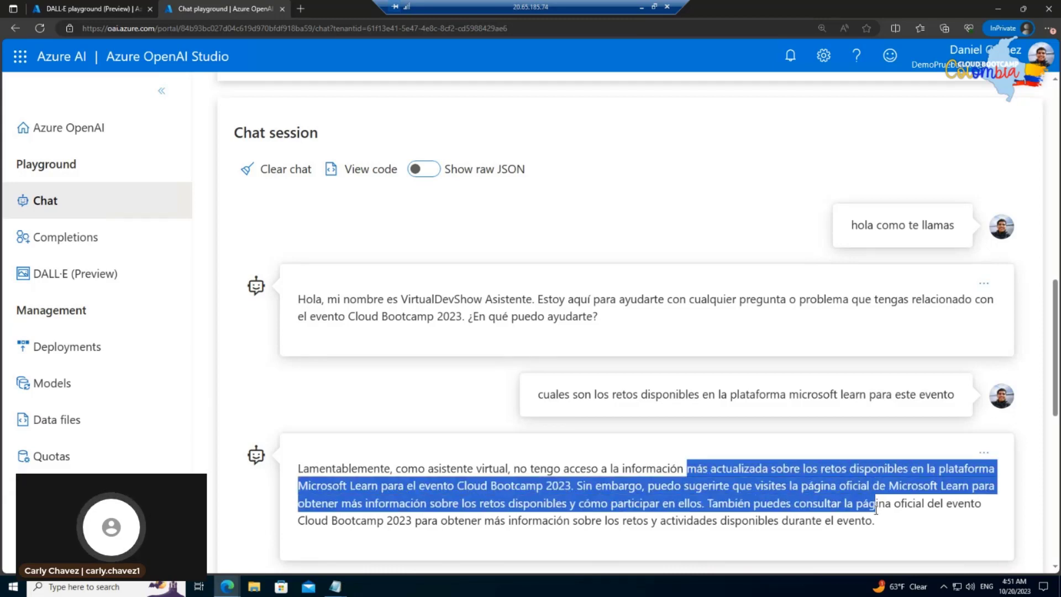
left_click(885, 485)
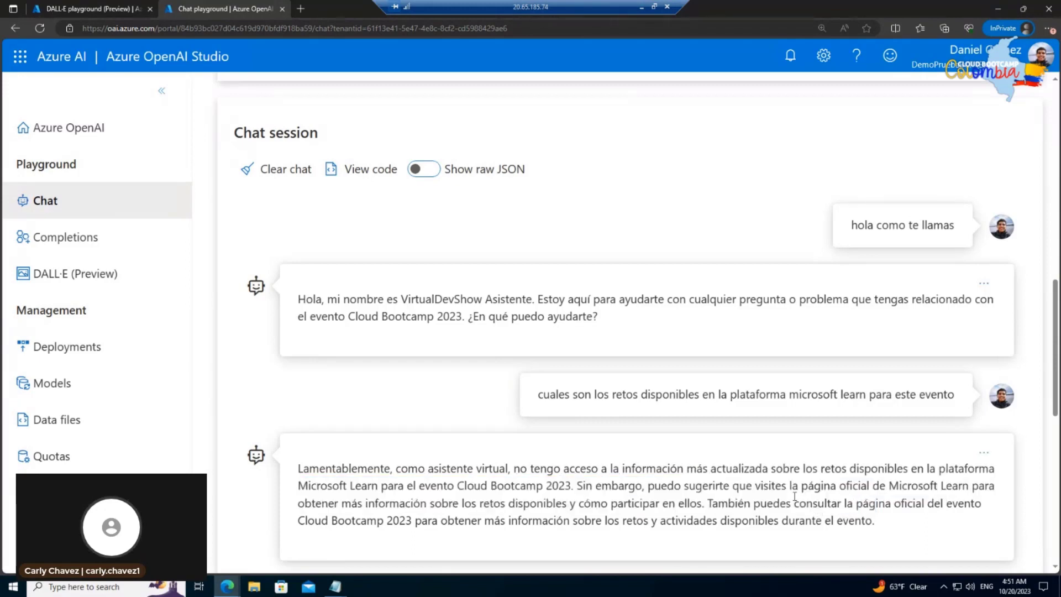
left_click_drag(776, 485, 983, 503)
left_click(899, 493)
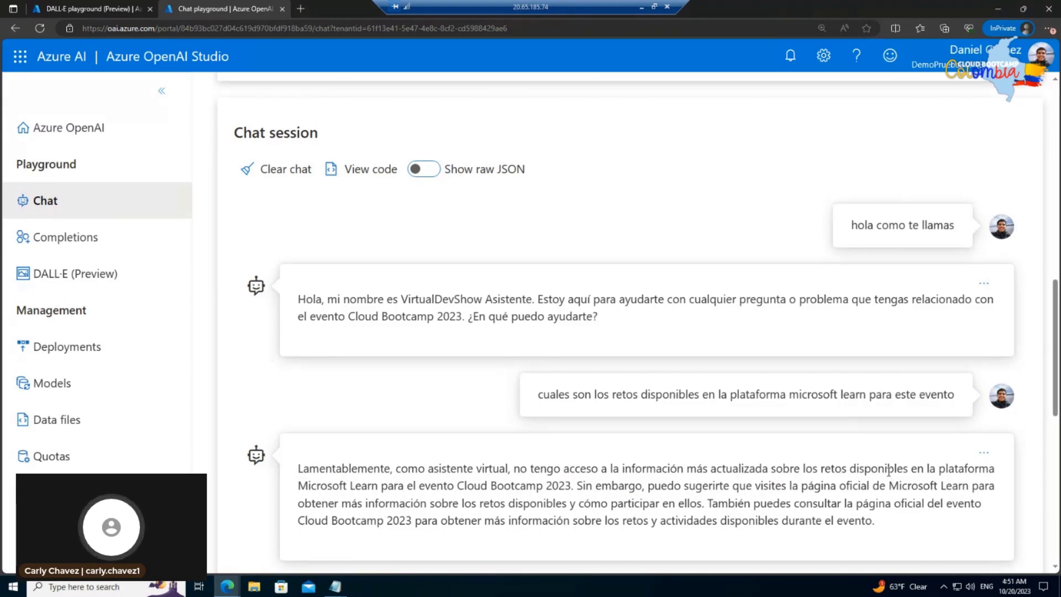
scroll(888, 470, "up", 10)
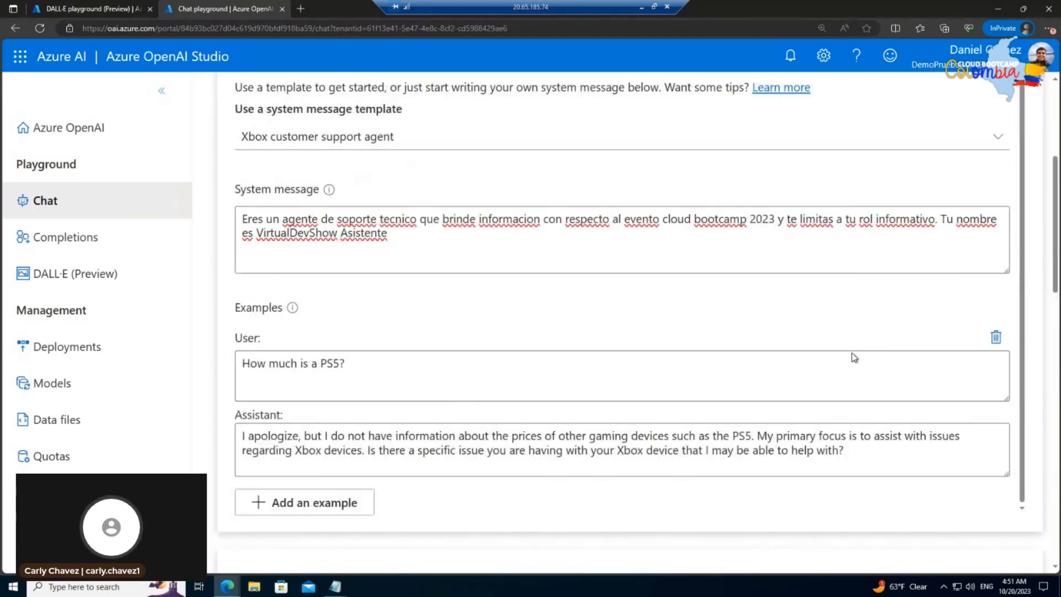
scroll(482, 272, "up", 1)
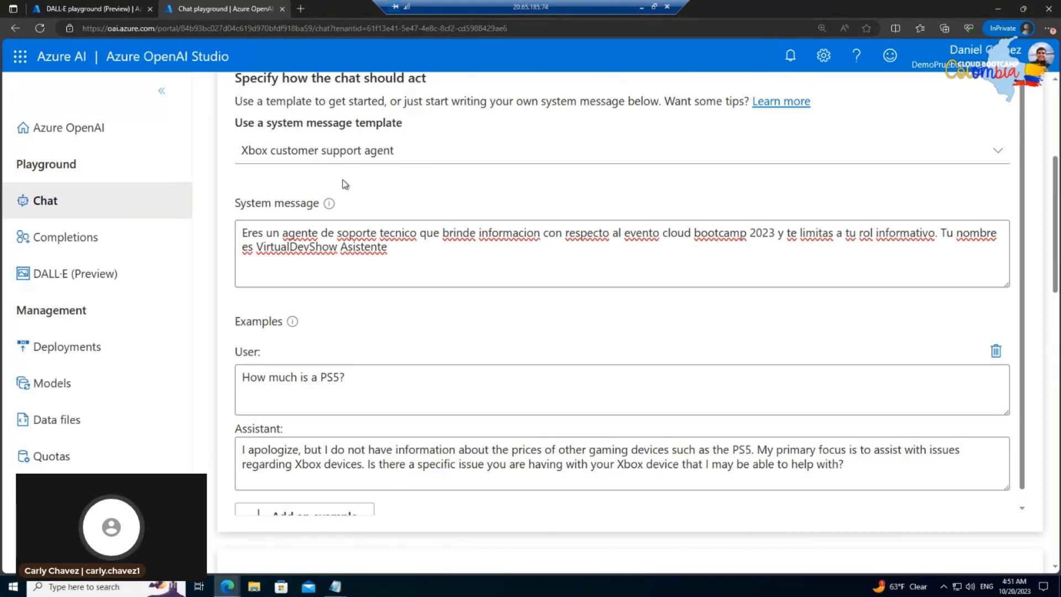
Open the assistant's data source setup and display the settings required for the Upload files source
scroll(423, 210, "up", 5)
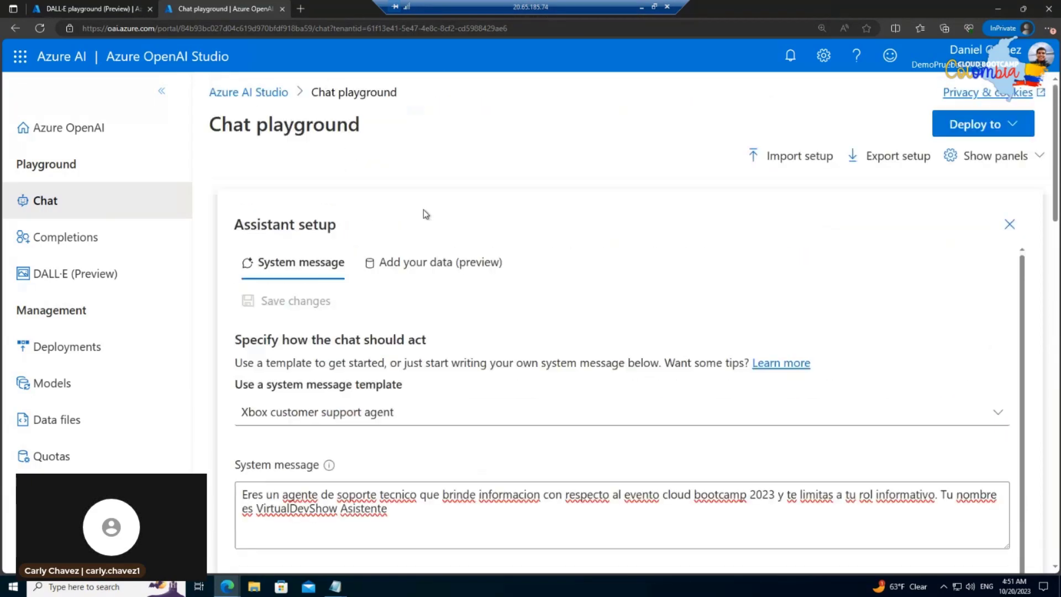
left_click(417, 274)
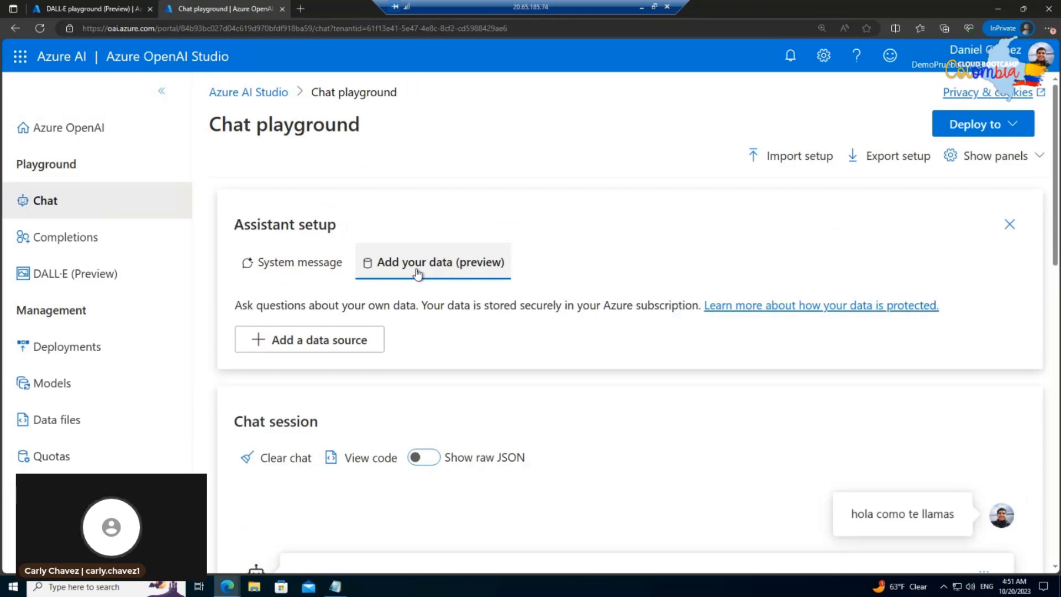
left_click(321, 340)
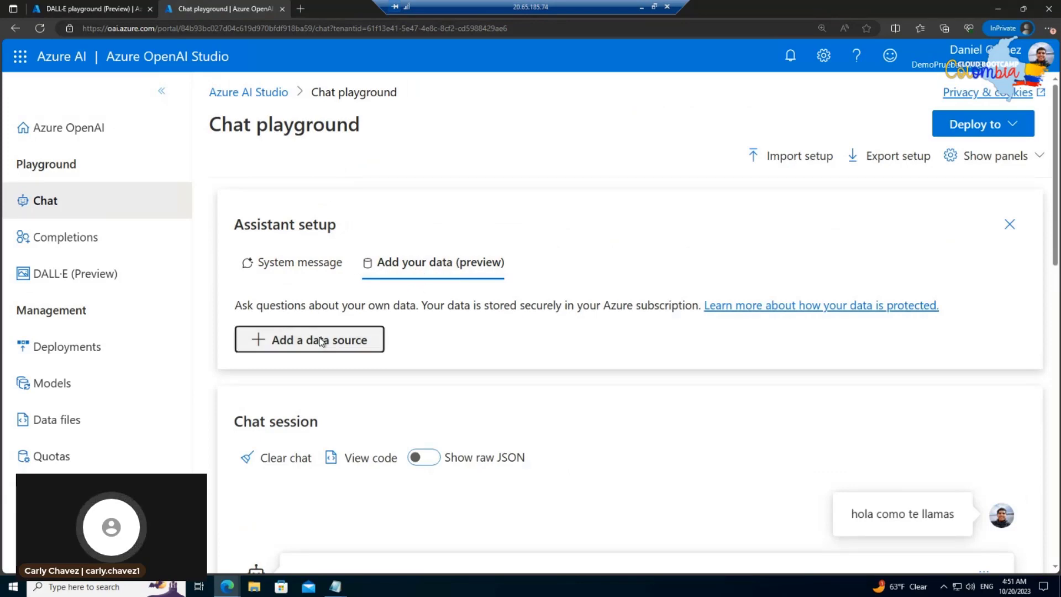
left_click(385, 255)
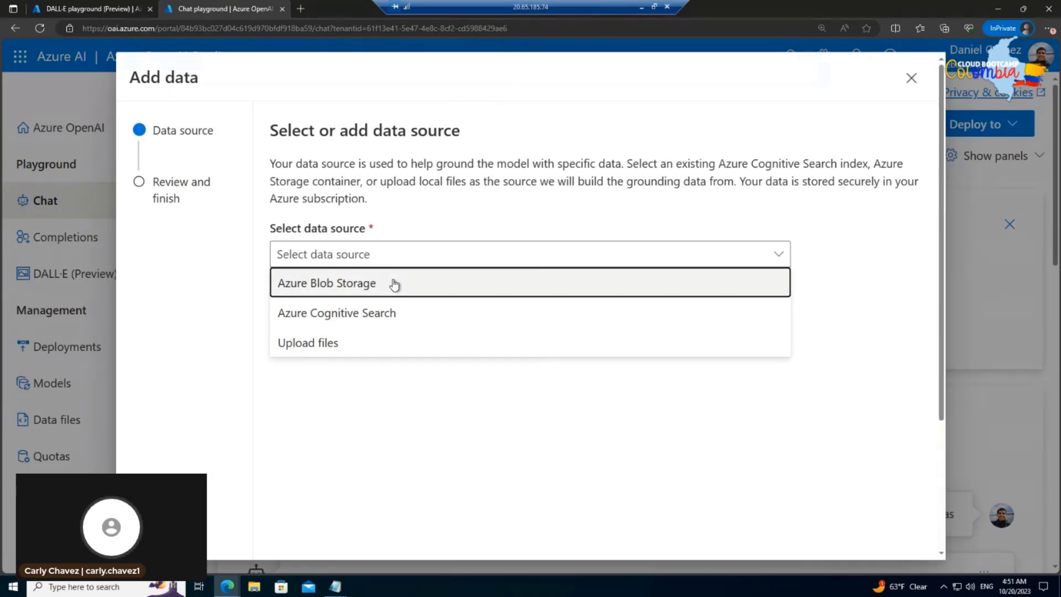
left_click(423, 351)
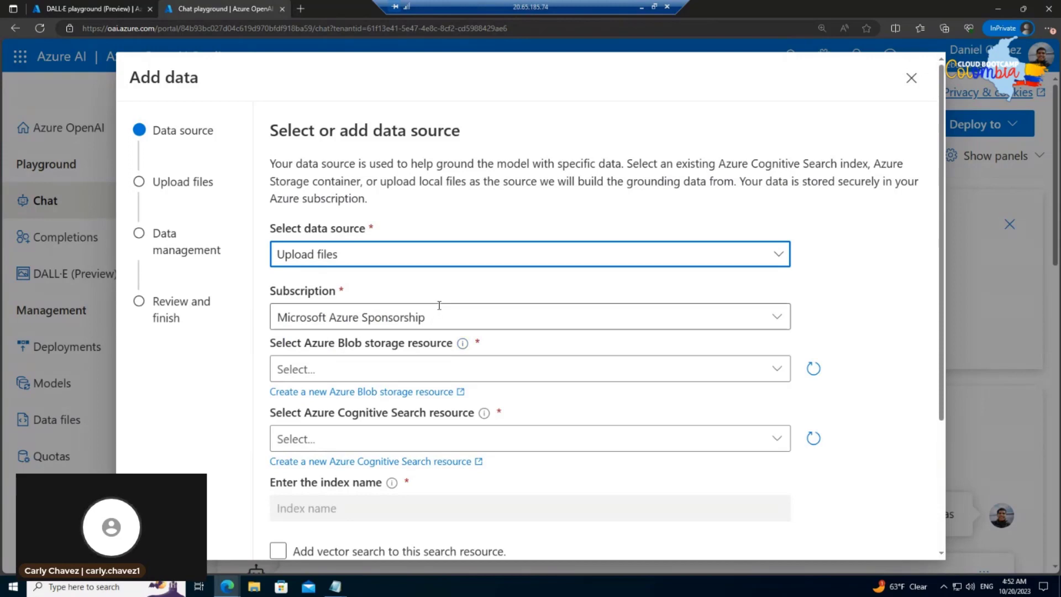
Review the subscription, Blob storage, Cognitive Search and index settings for uploaded files, and close the setup without adding data
scroll(437, 305, "down", 2)
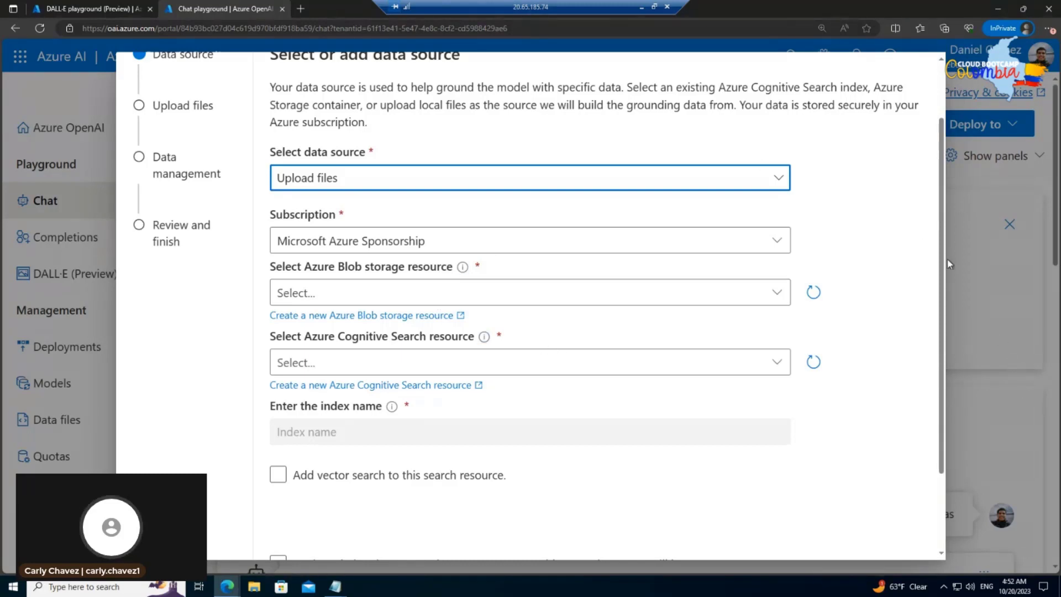
scroll(719, 486, "down", 2)
scroll(751, 349, "up", 3)
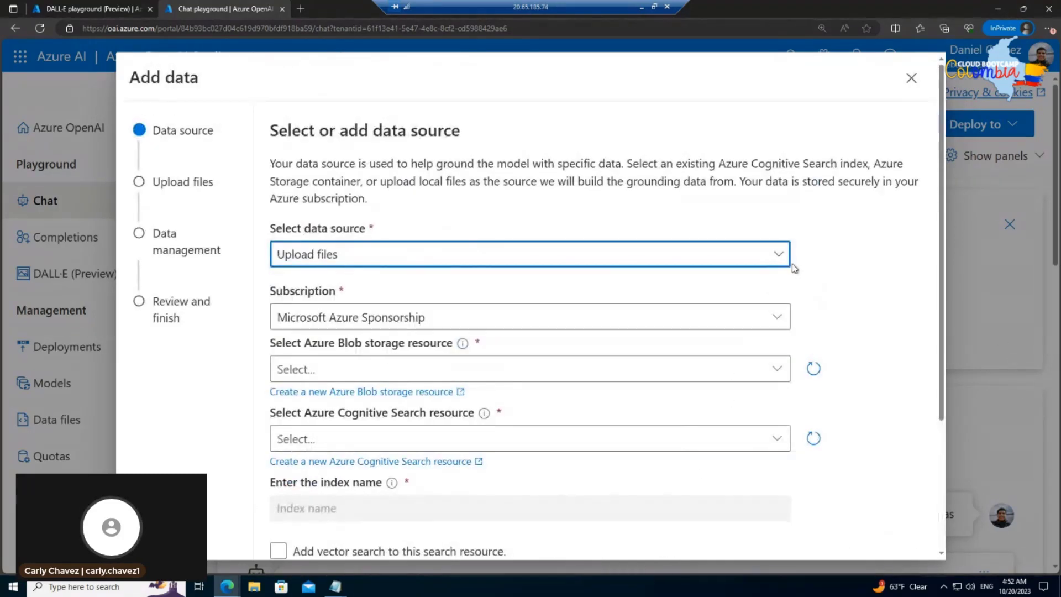
left_click(911, 79)
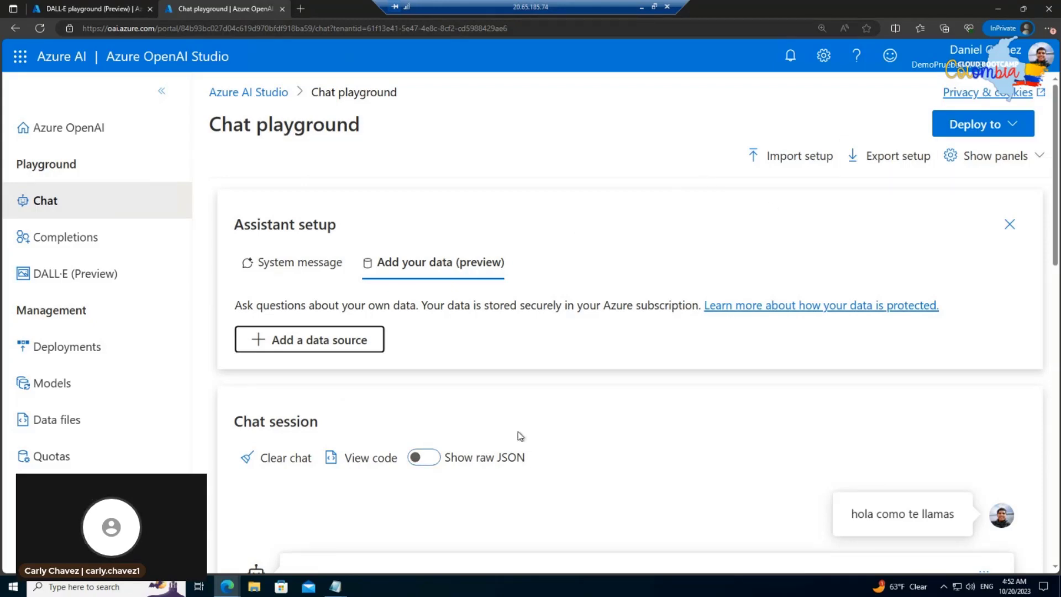
Open the chat session's Python sample code and examine its imports, API base and API version lines
scroll(519, 434, "down", 3)
scroll(519, 434, "down", 1)
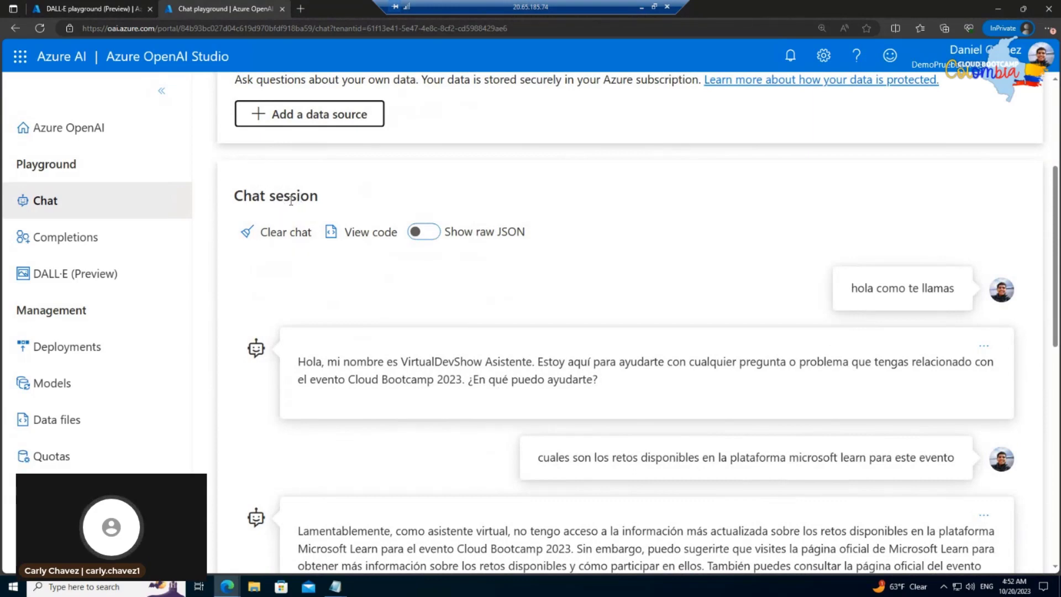
left_click(352, 233)
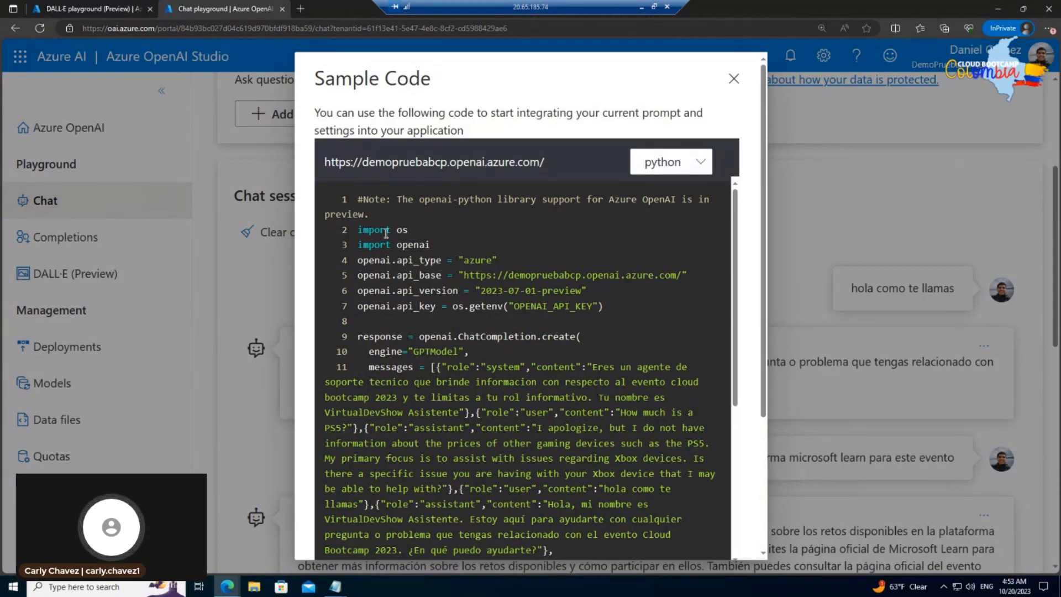
left_click_drag(386, 232, 571, 364)
left_click(571, 365)
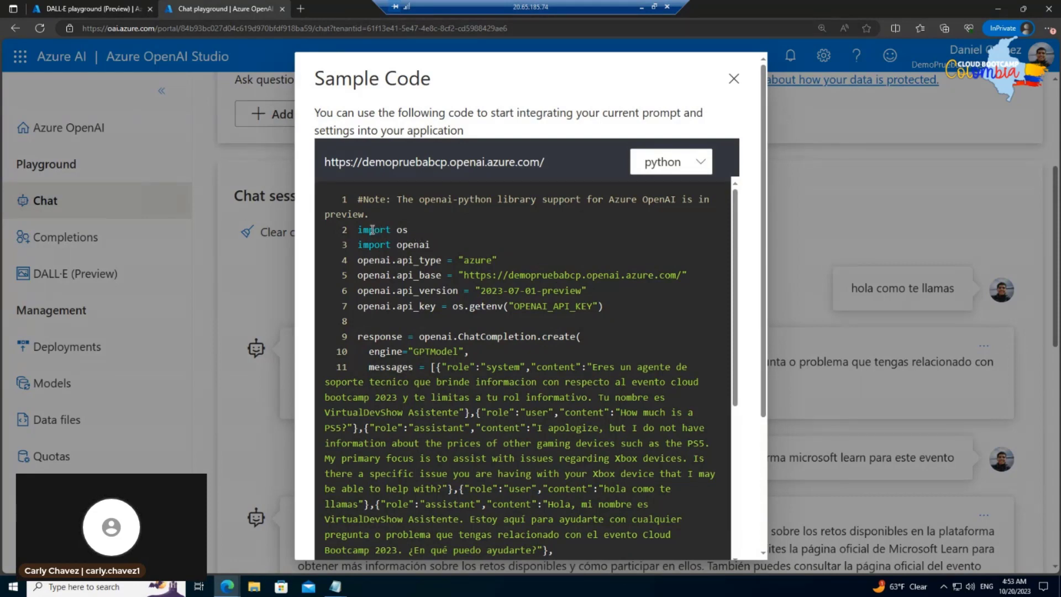
left_click_drag(373, 229, 435, 244)
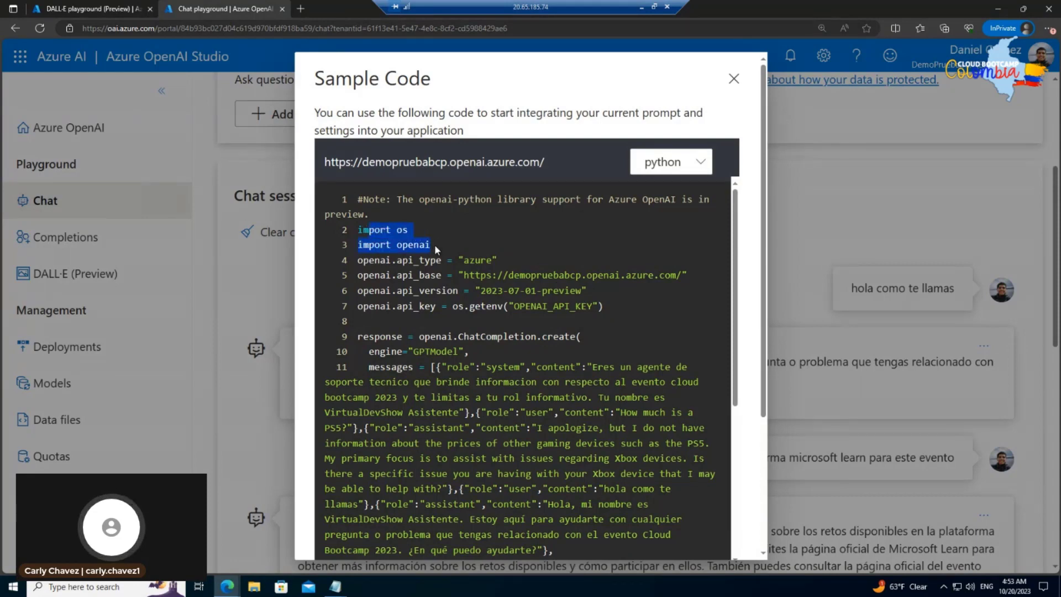
left_click(495, 277)
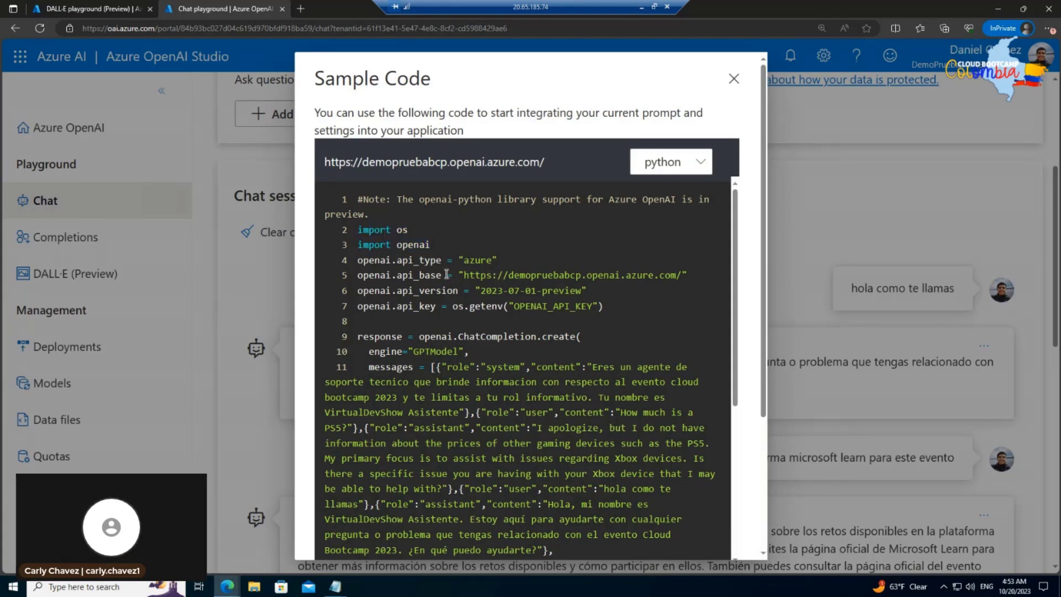
double_click(460, 275)
left_click_drag(541, 298, 593, 294)
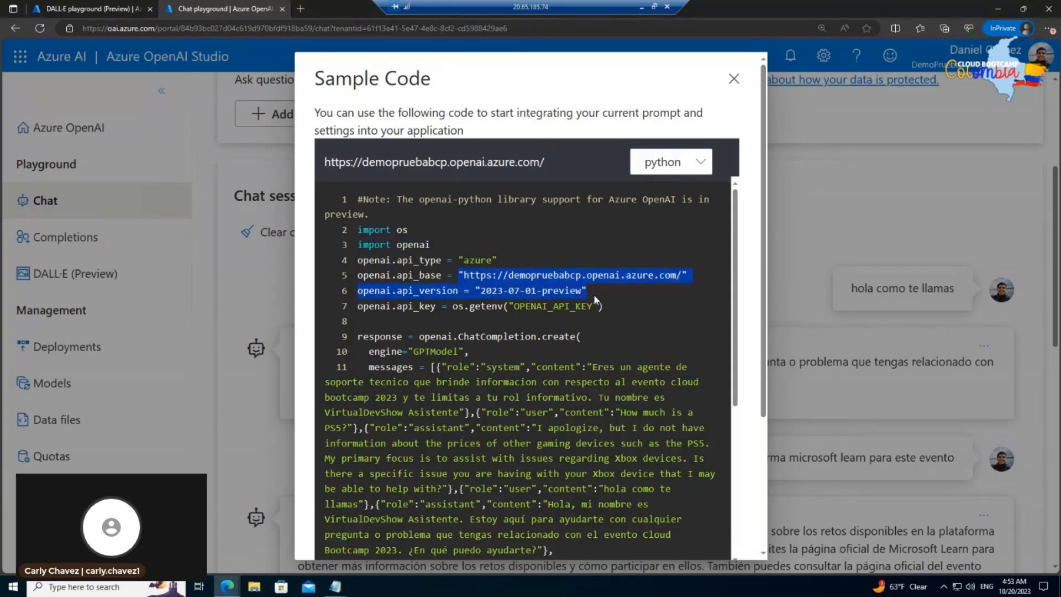
left_click(607, 306)
Examine the messages array in the ChatCompletion call, covering the system message and the example user and assistant entries
scroll(608, 305, "down", 2)
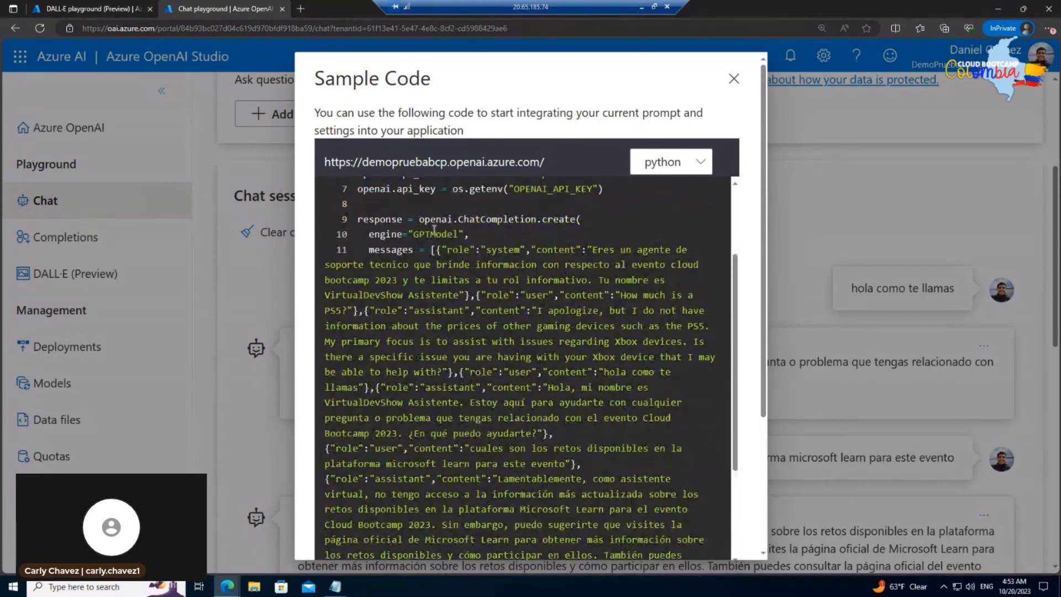
left_click_drag(426, 251, 570, 438)
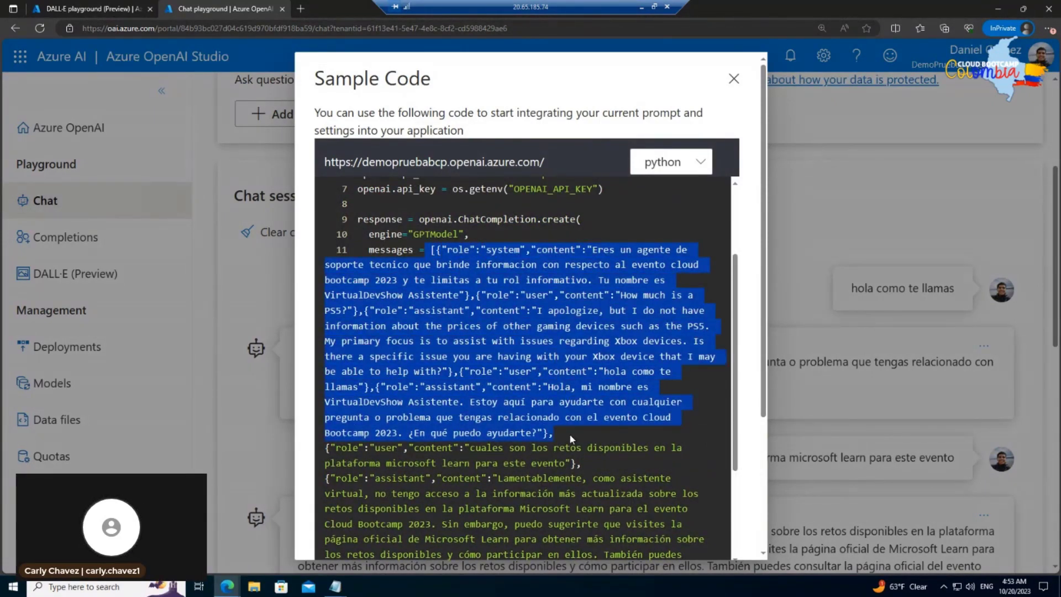
left_click(484, 247)
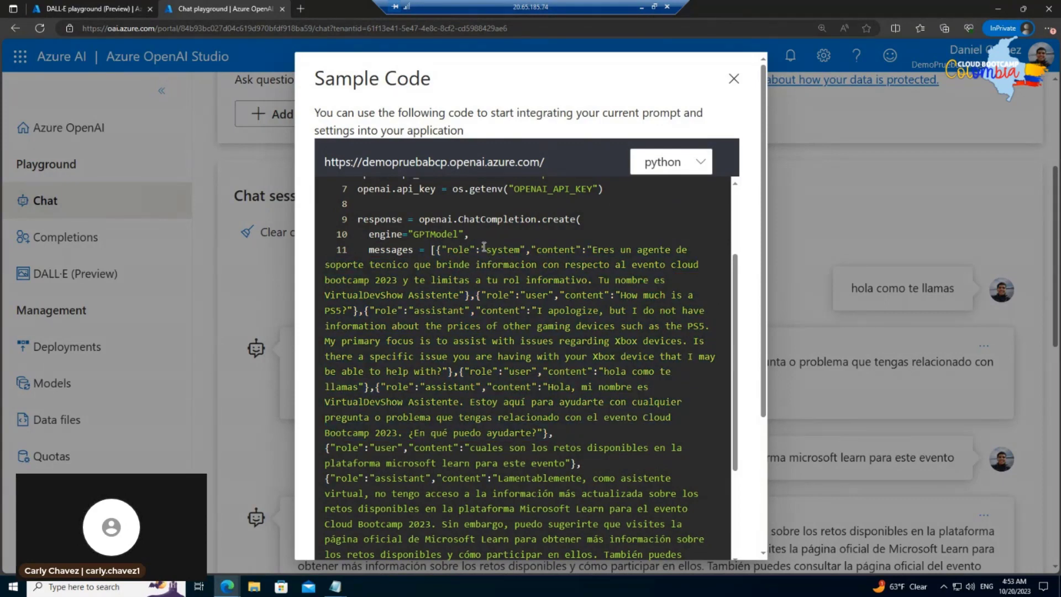
left_click_drag(483, 247, 684, 297)
left_click(662, 252)
left_click(684, 297)
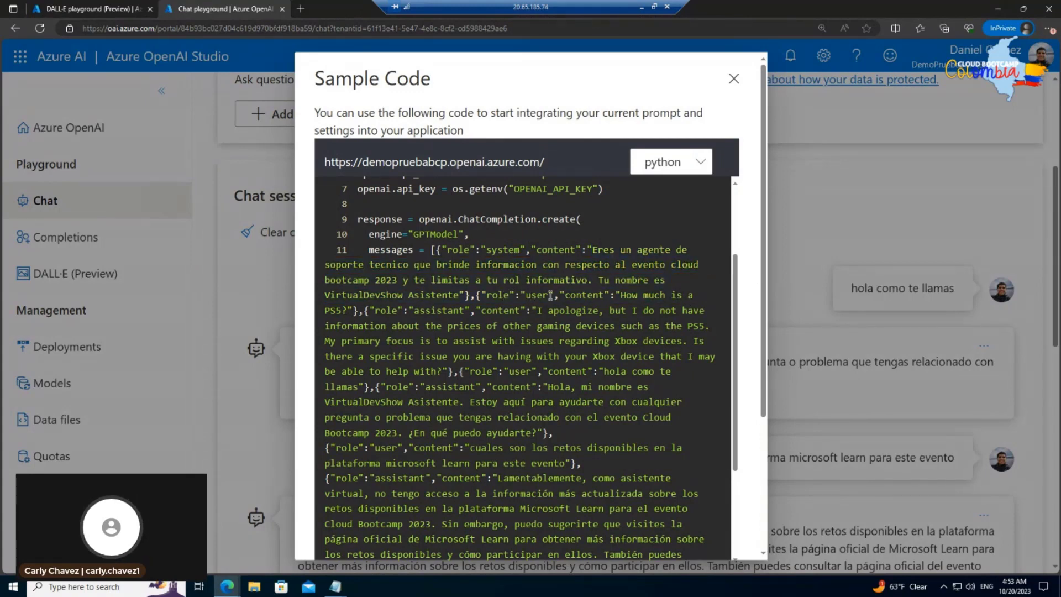
left_click_drag(509, 296, 702, 298)
left_click(626, 295)
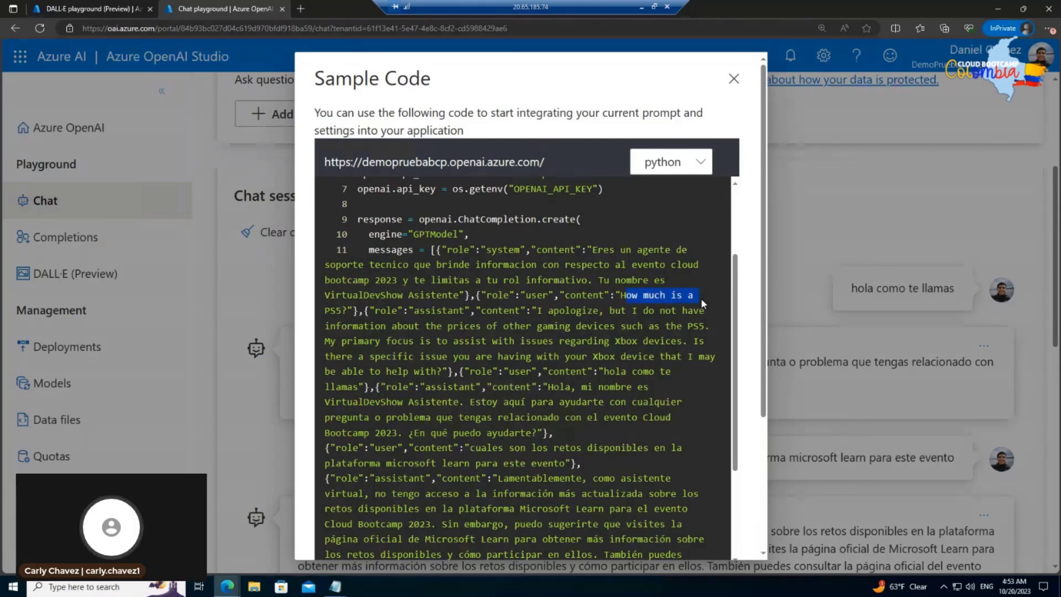
left_click(697, 299)
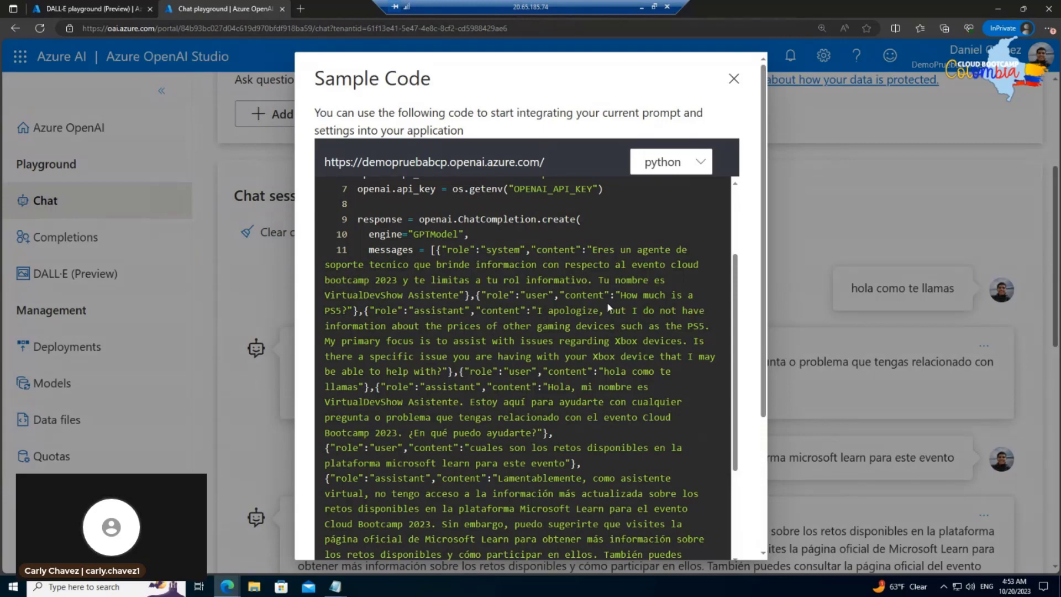
left_click_drag(638, 300, 704, 310)
left_click(647, 322)
Display the language choices available for the sample code
left_click(665, 168)
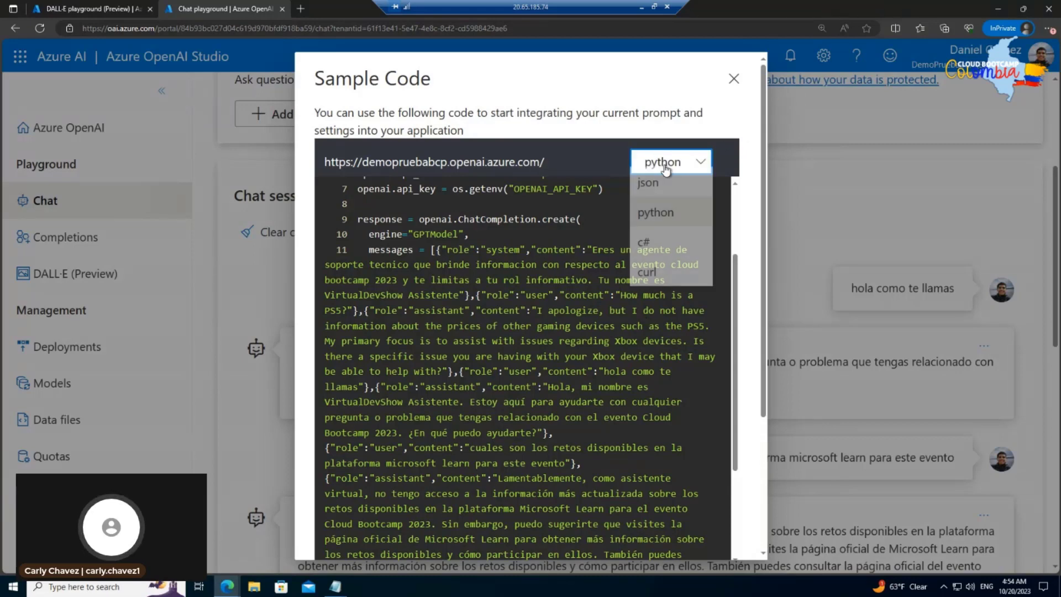